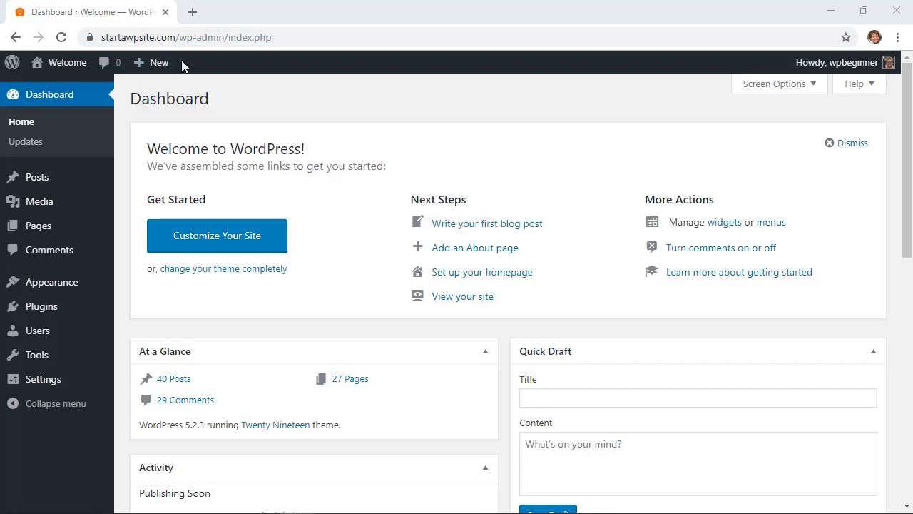
In Bluehost, open cPanel email management for startyourwpsite.com and start creating a new account
{"action": "left_click_drag", "start_coordinate": [102, 37], "coordinate": [177, 37]}
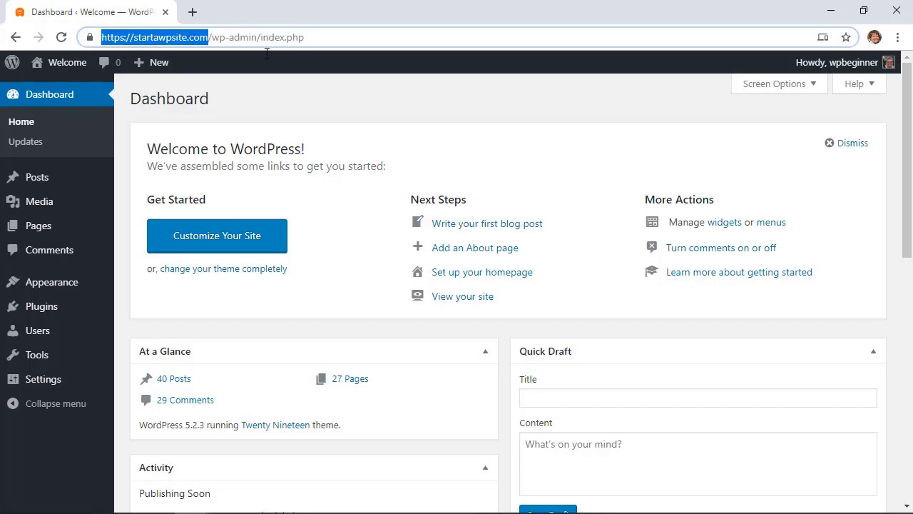
{"action": "left_click", "coordinate": [363, 109]}
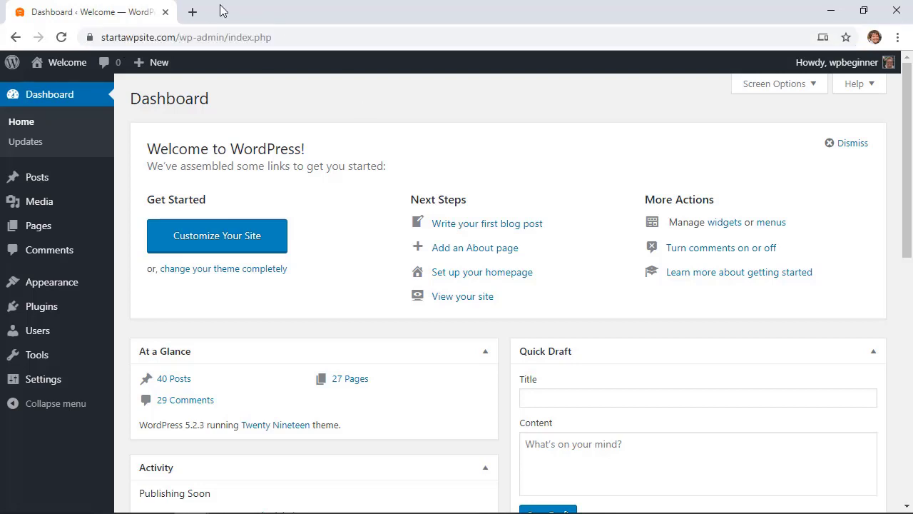
{"action": "left_click", "coordinate": [193, 11]}
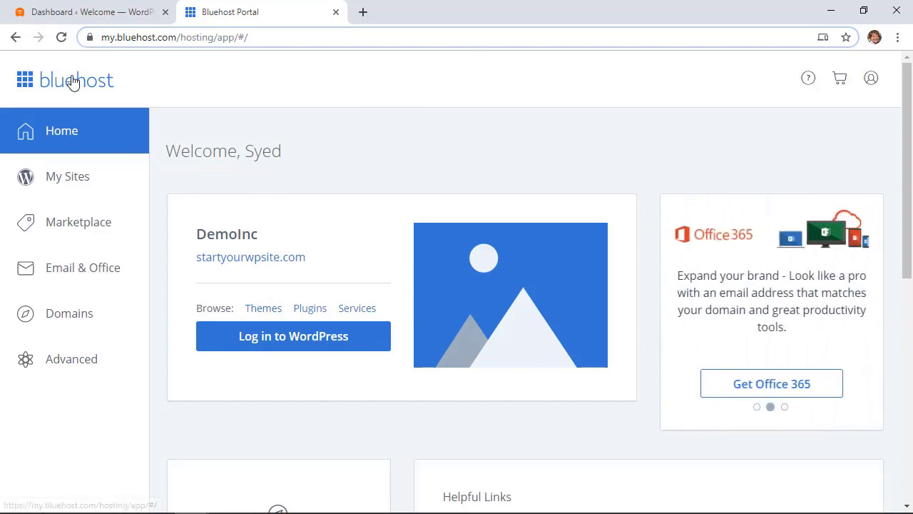
{"action": "left_click", "coordinate": [66, 278]}
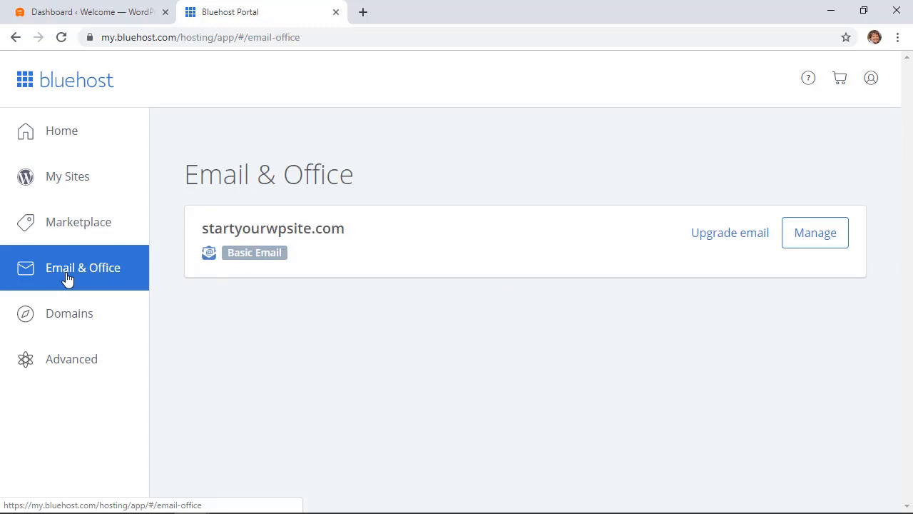
{"action": "left_click", "coordinate": [815, 232]}
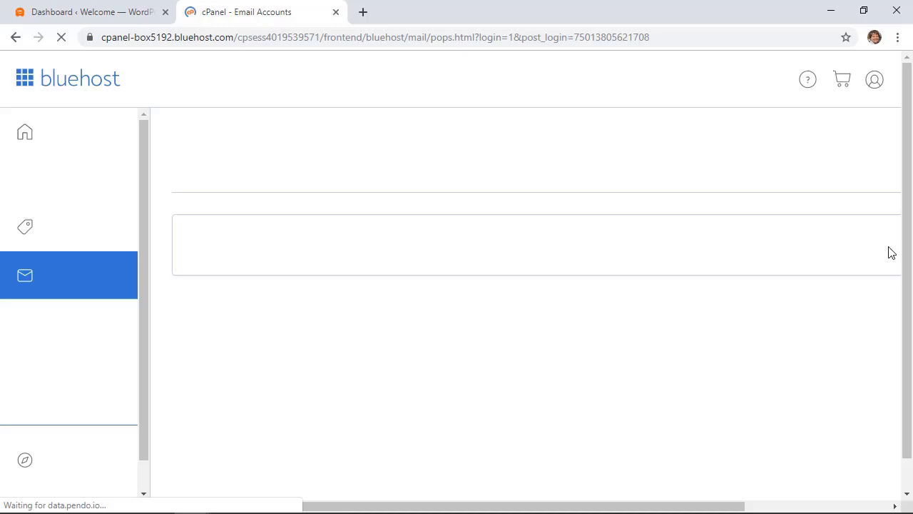
{"action": "scroll", "coordinate": [733, 284], "scroll_direction": "down", "scroll_amount": 2}
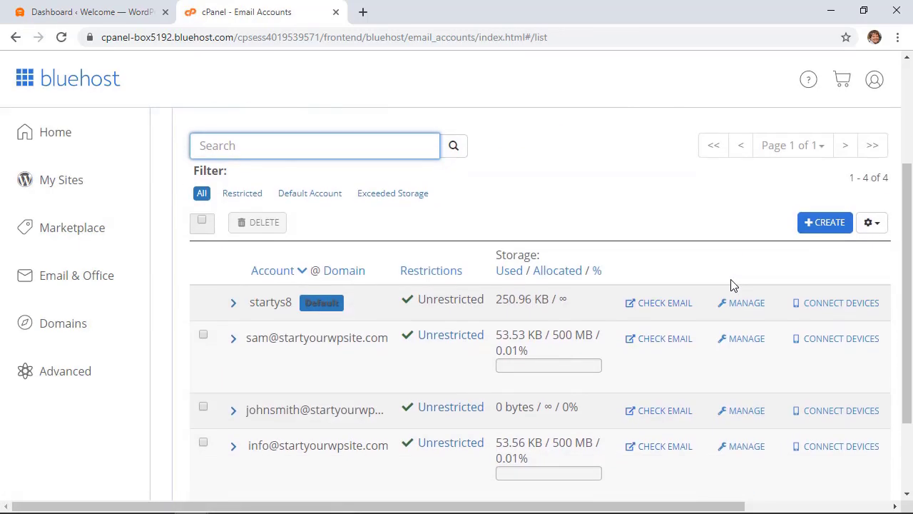
{"action": "scroll", "coordinate": [732, 284], "scroll_direction": "down", "scroll_amount": 1}
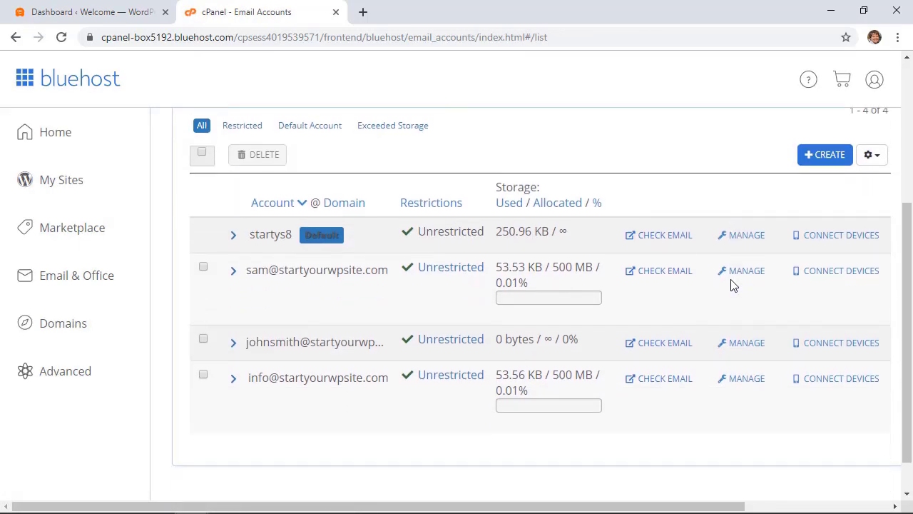
{"action": "left_click", "coordinate": [824, 158]}
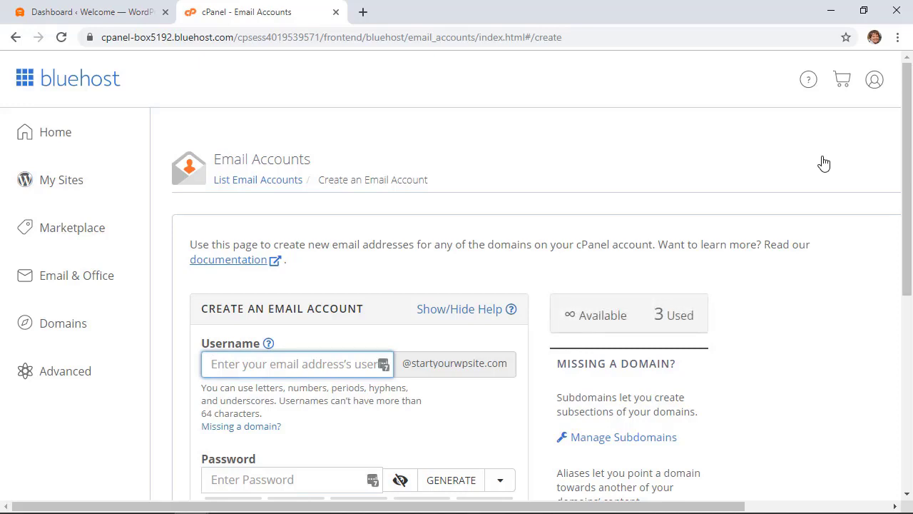
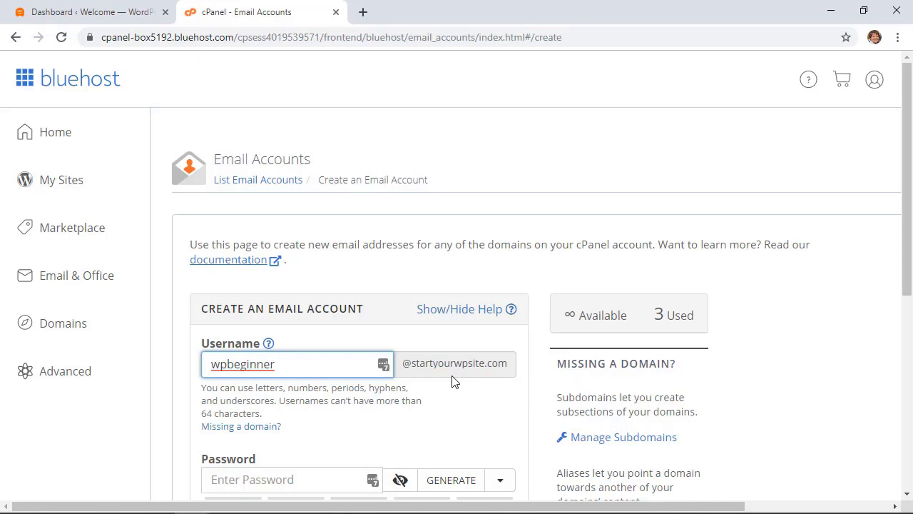
Create the account with the entered username, a generated password and the welcome email turned off
{"action": "scroll", "coordinate": [452, 382], "scroll_direction": "down", "scroll_amount": 3}
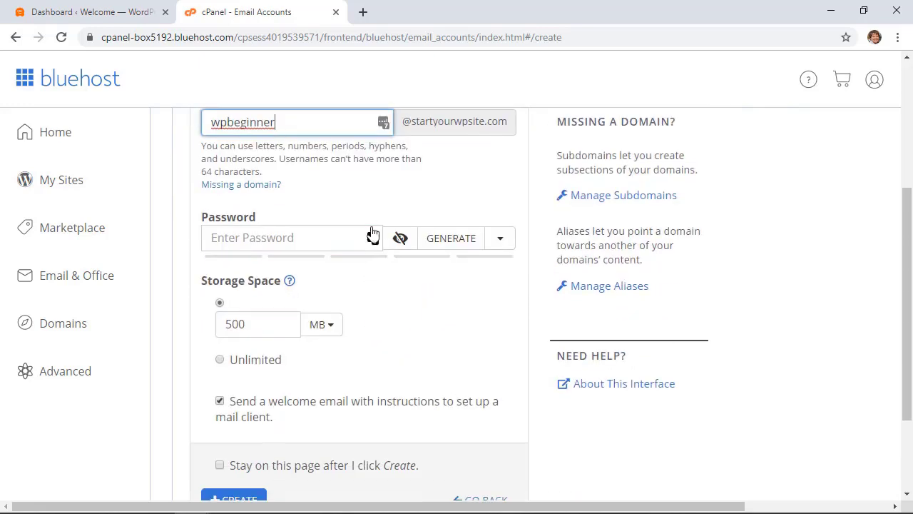
{"action": "left_click", "coordinate": [442, 242]}
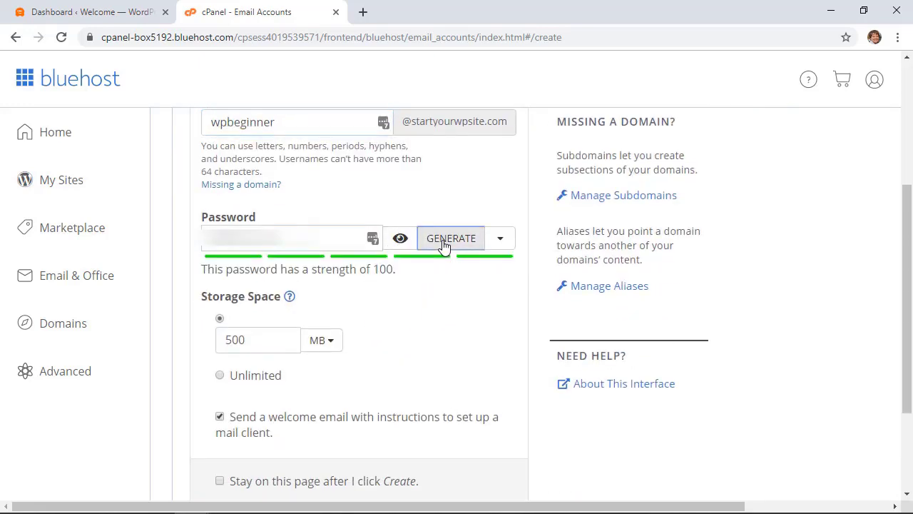
{"action": "scroll", "coordinate": [428, 275], "scroll_direction": "down", "scroll_amount": 2}
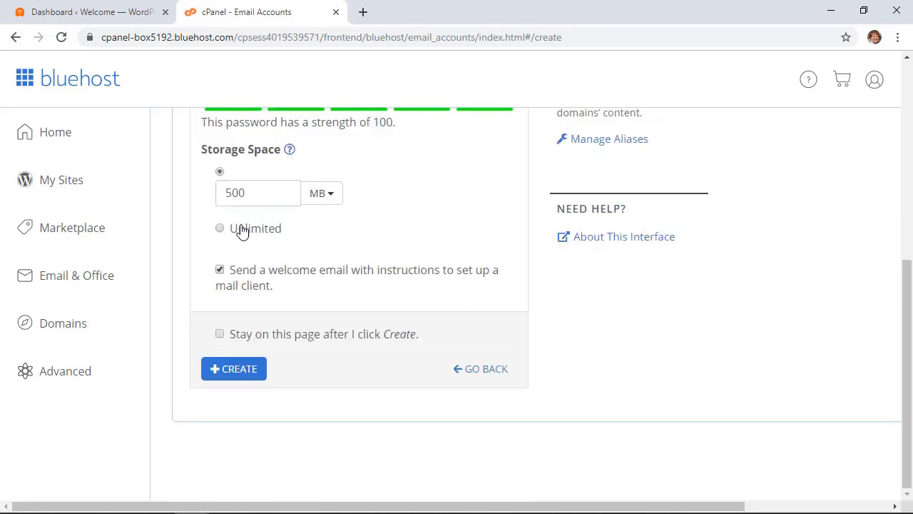
{"action": "scroll", "coordinate": [228, 321], "scroll_direction": "up", "scroll_amount": 1}
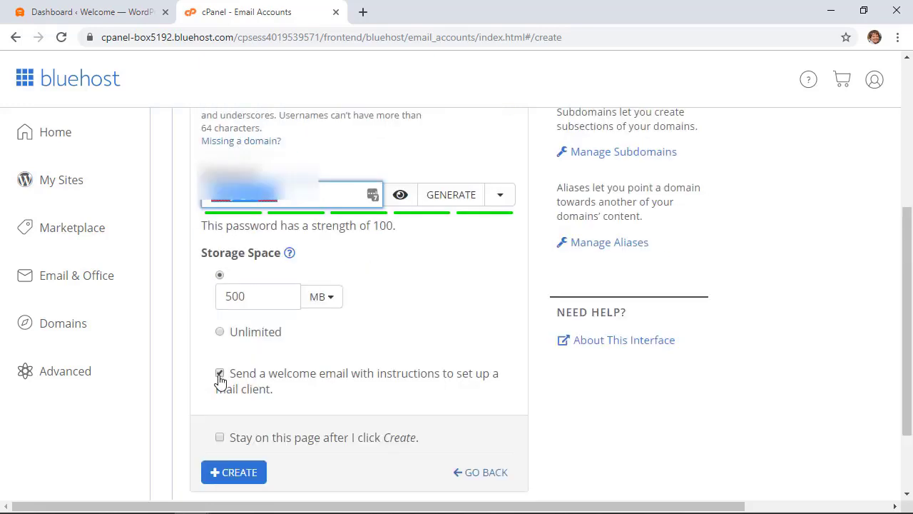
{"action": "left_click", "coordinate": [219, 374]}
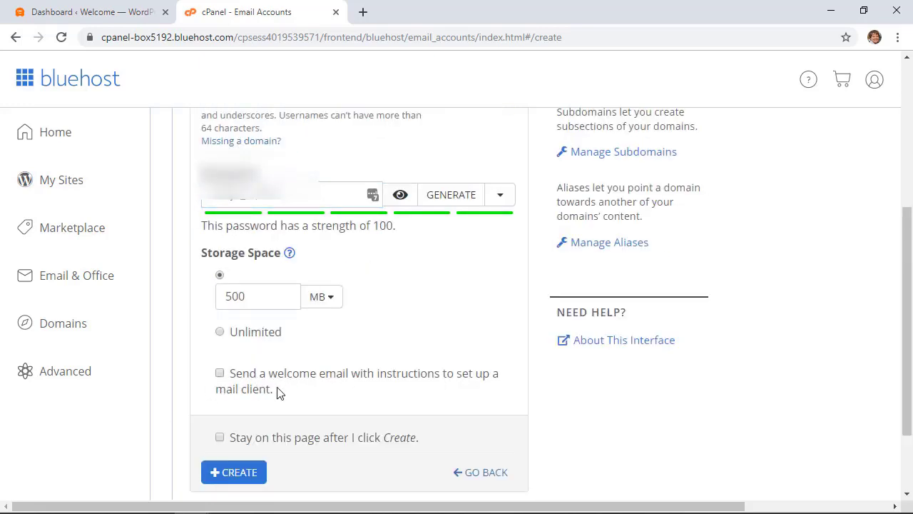
{"action": "scroll", "coordinate": [364, 389], "scroll_direction": "down", "scroll_amount": 1}
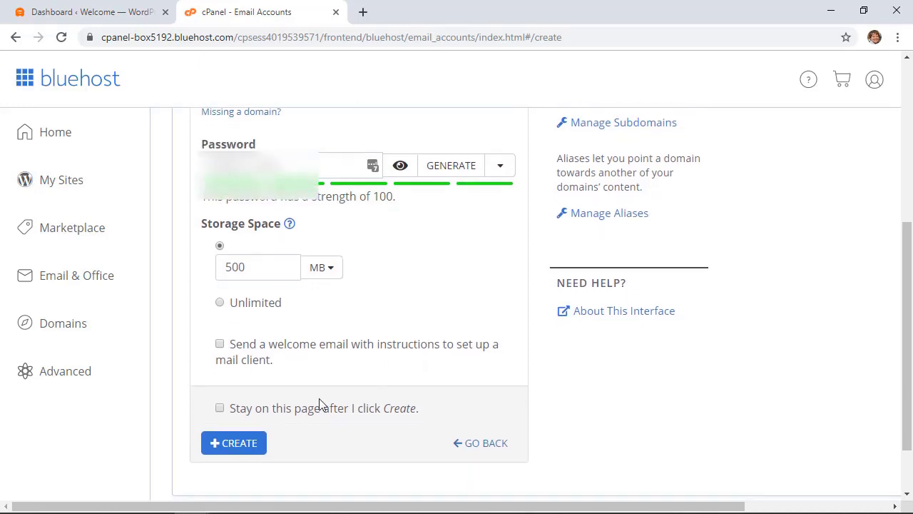
{"action": "left_click", "coordinate": [253, 443]}
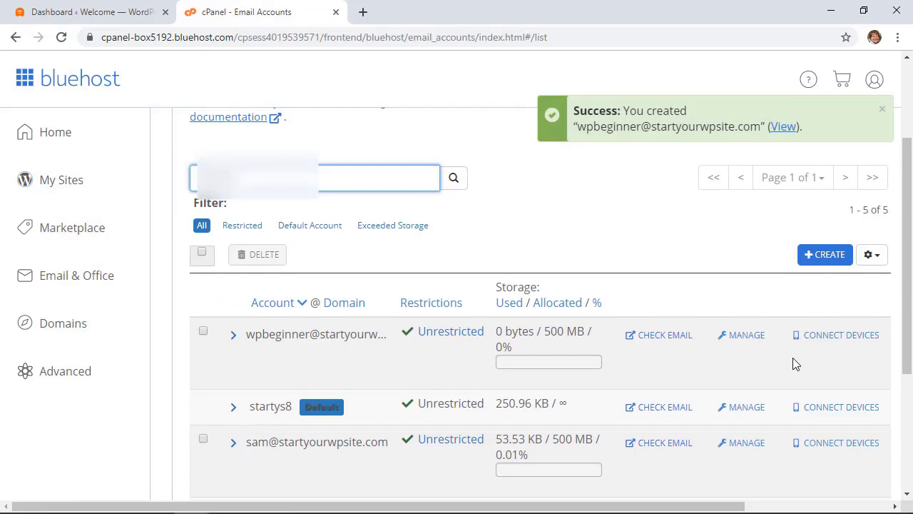
Show the new account's manual settings: mail.startyourwpsite.com, IMAP 993, POP3 995, SMTP 465 SSL/TLS
{"action": "left_click", "coordinate": [829, 339]}
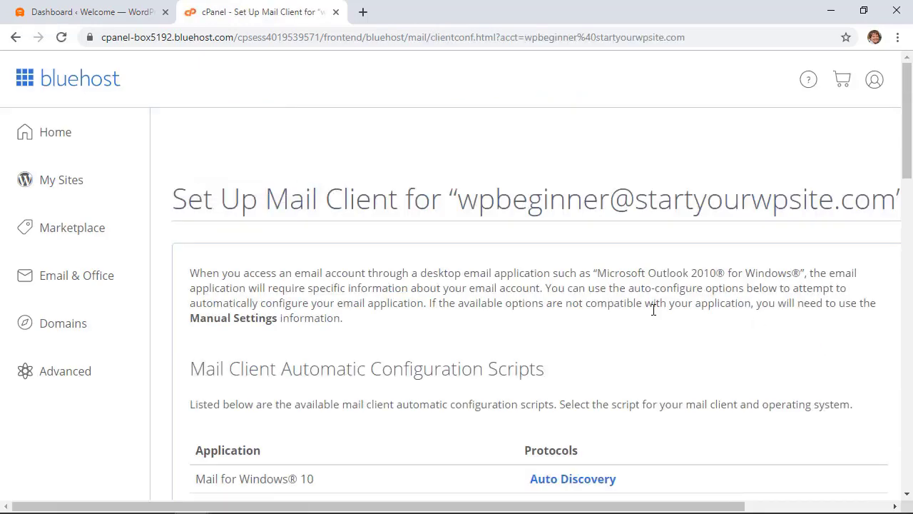
{"action": "scroll", "coordinate": [654, 310], "scroll_direction": "down", "scroll_amount": 10}
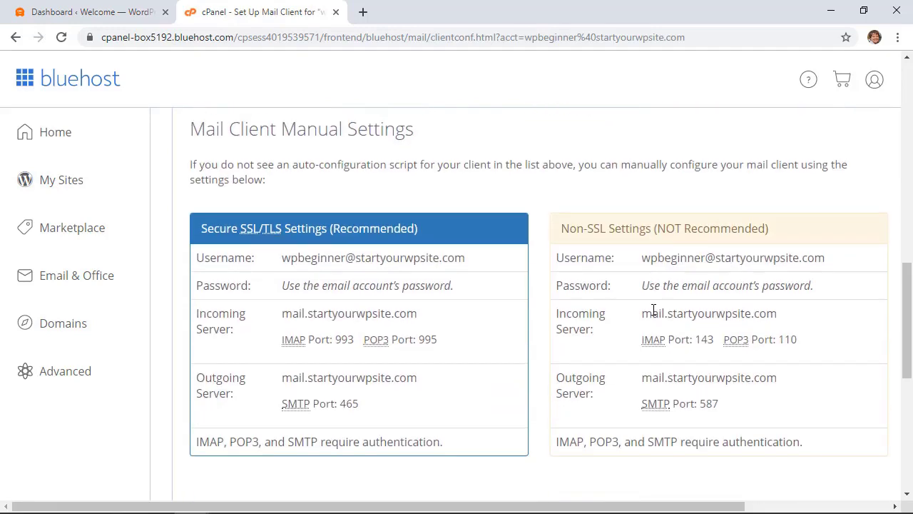
{"action": "scroll", "coordinate": [653, 310], "scroll_direction": "down", "scroll_amount": 1}
{"action": "scroll", "coordinate": [653, 310], "scroll_direction": "up", "scroll_amount": 1}
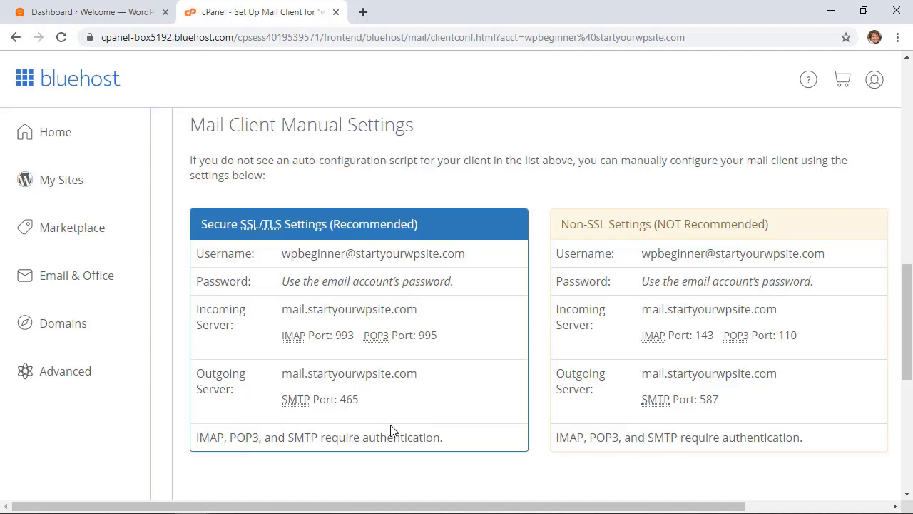
Return to WordPress, go to Plugins > Add New and focus the plugin search box
{"action": "left_click", "coordinate": [57, 13]}
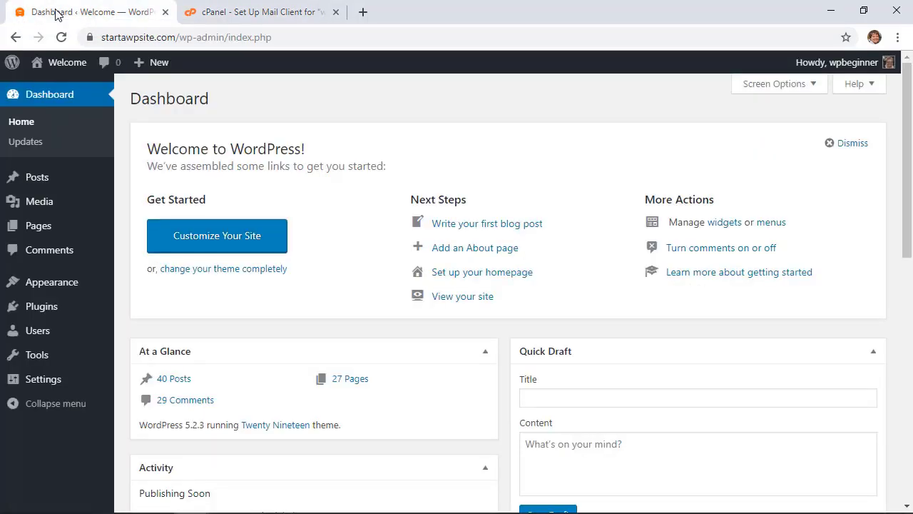
{"action": "mouse_move", "coordinate": [41, 307]}
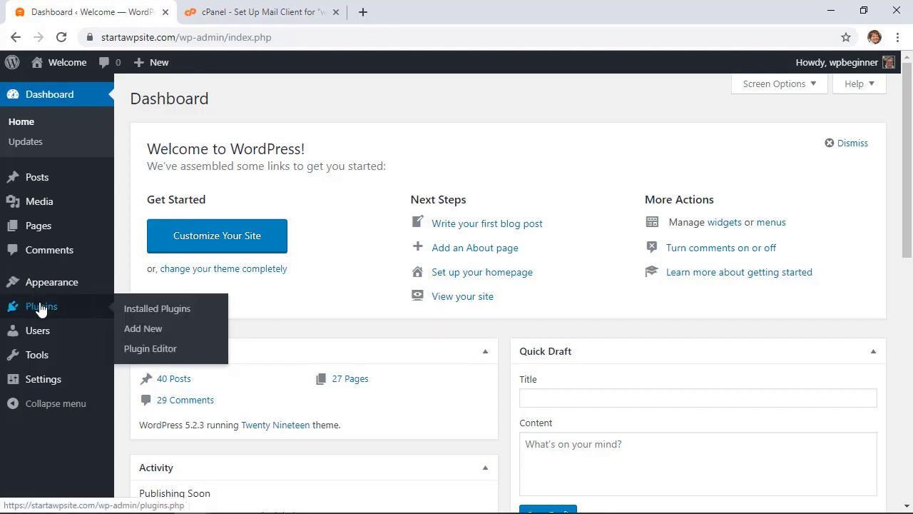
{"action": "left_click", "coordinate": [144, 330]}
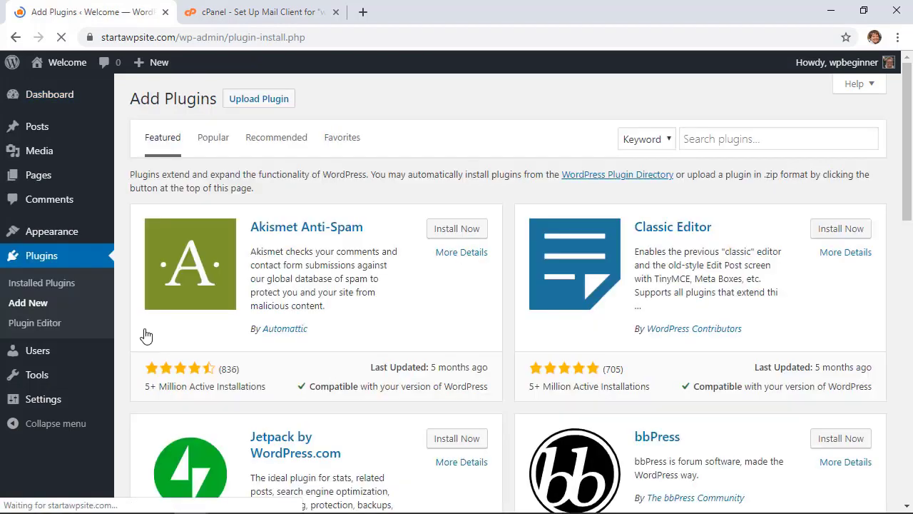
{"action": "left_click", "coordinate": [725, 141]}
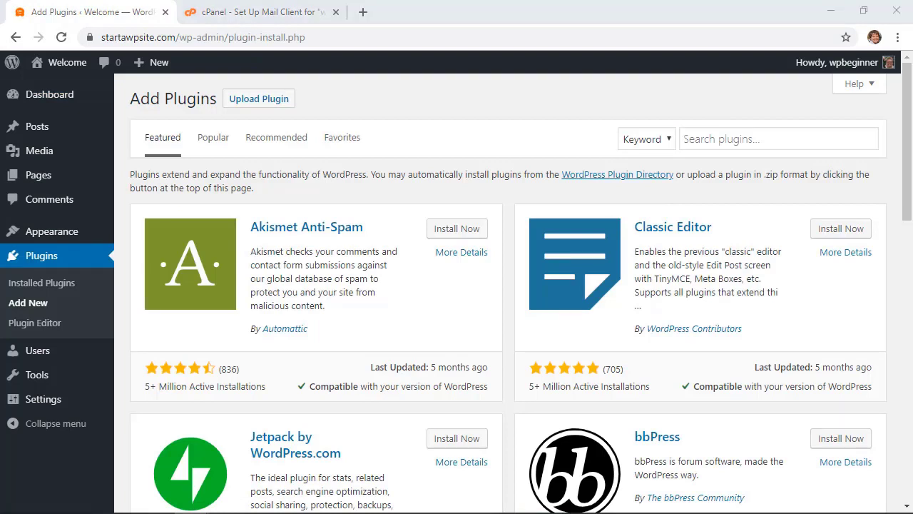
Search for 'wp mail smtp', then install and activate WP Mail SMTP by WPForms
{"action": "left_click", "coordinate": [701, 138]}
{"action": "type", "text": "wp mail "}
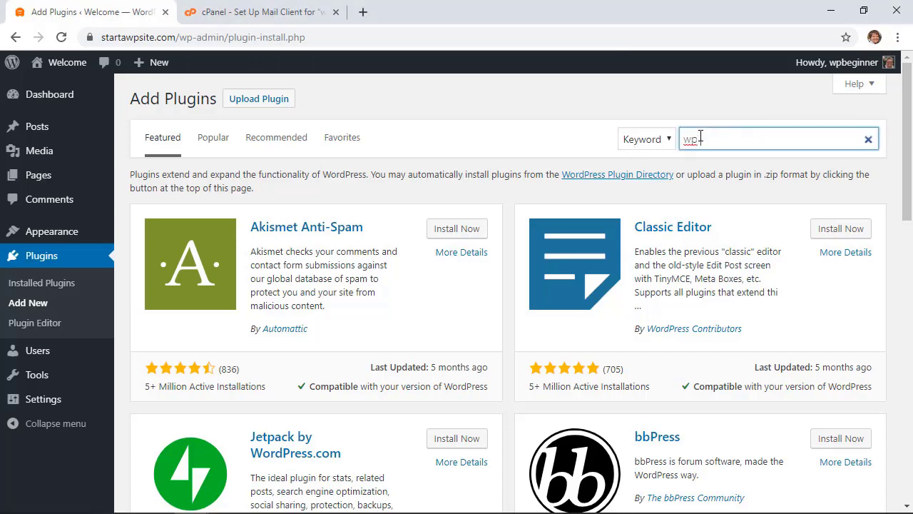
{"action": "type", "text": "smtp"}
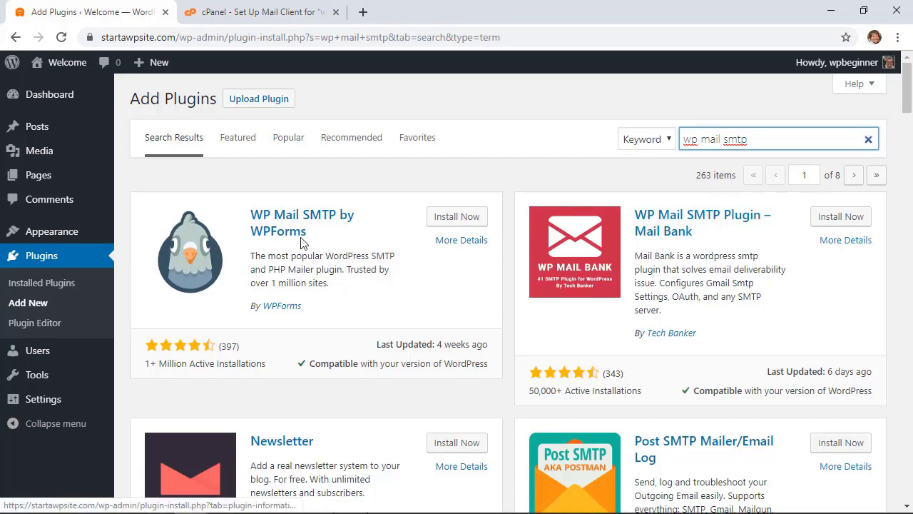
{"action": "left_click", "coordinate": [451, 222]}
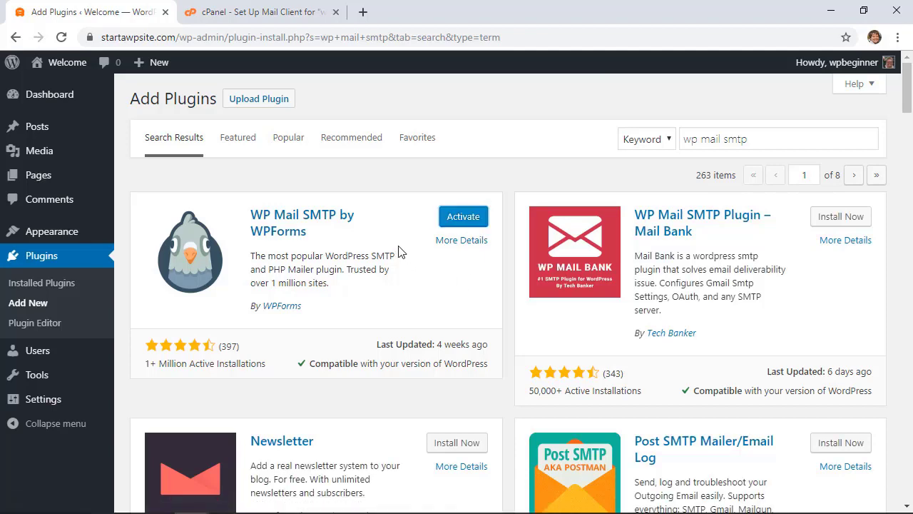
{"action": "left_click", "coordinate": [455, 226]}
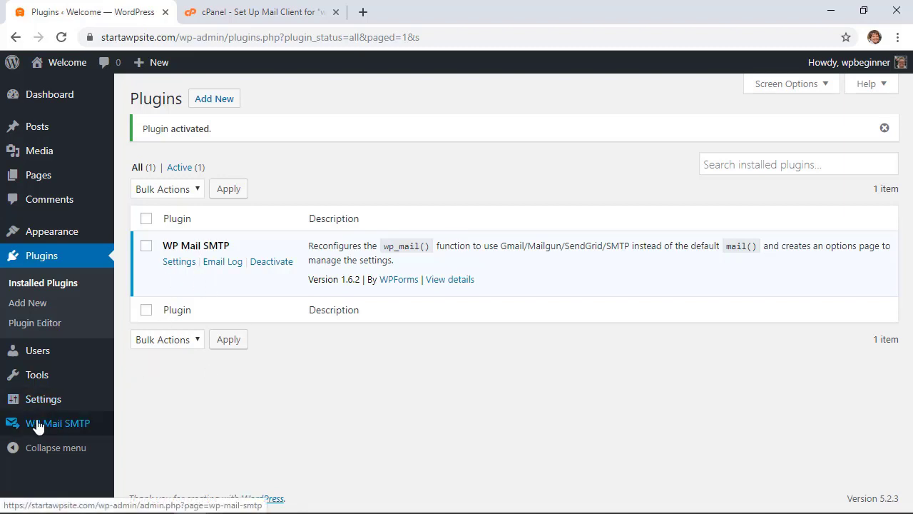
Open WP Mail SMTP settings, enter the sender e-mail address and force the From Email
{"action": "mouse_move", "coordinate": [30, 428]}
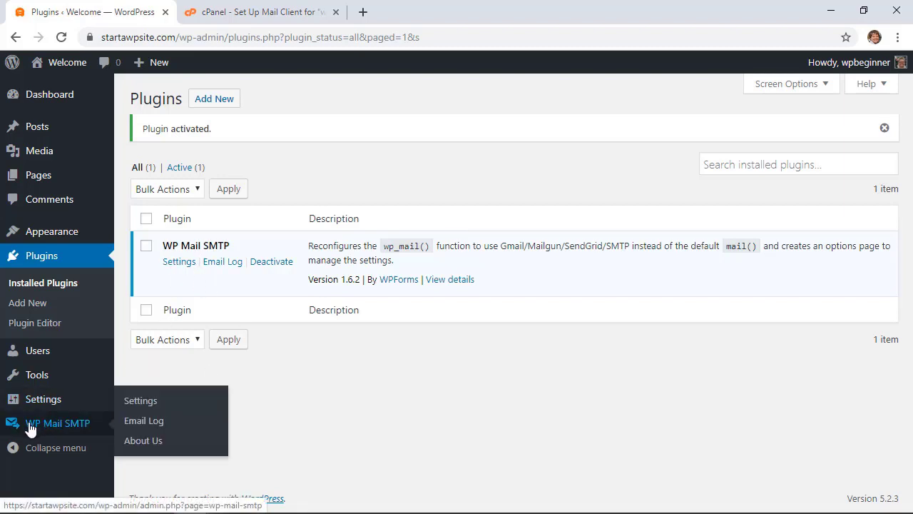
{"action": "left_click", "coordinate": [155, 403]}
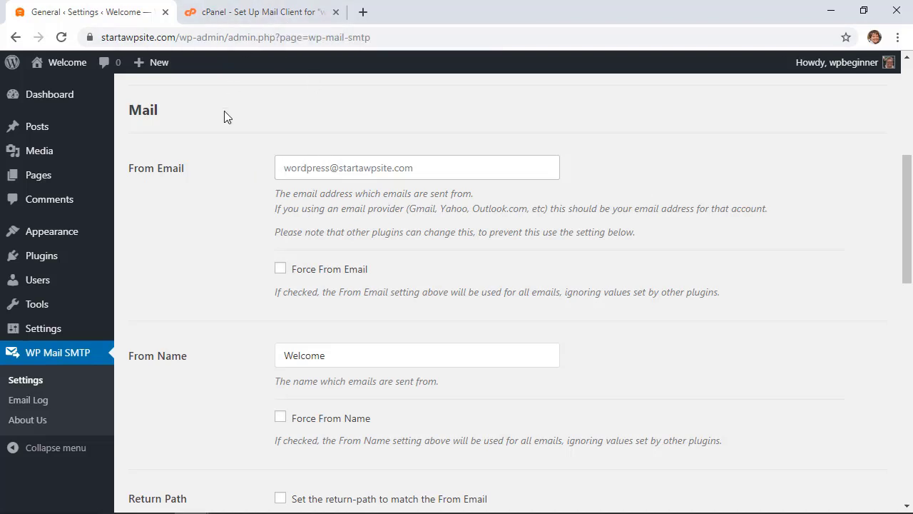
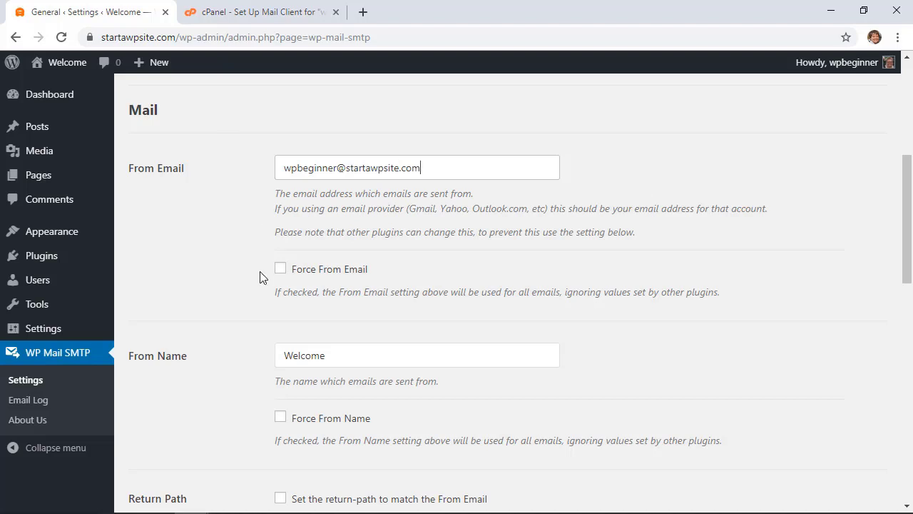
{"action": "left_click", "coordinate": [280, 271]}
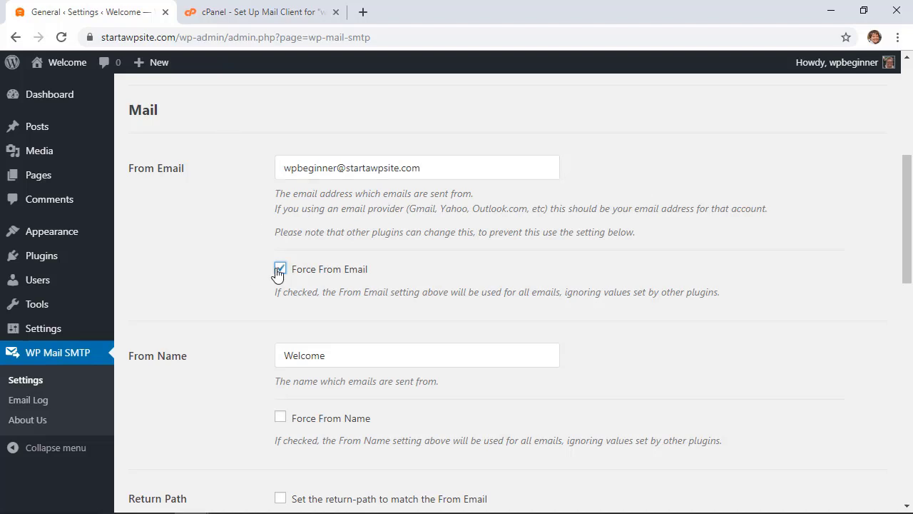
Set From Name to WPBeginner, force it, and make the return path match the sender
{"action": "scroll", "coordinate": [279, 271], "scroll_direction": "down", "scroll_amount": 1}
{"action": "left_click_drag", "start_coordinate": [343, 290], "coordinate": [213, 297]}
{"action": "type", "text": "WPBegin"}
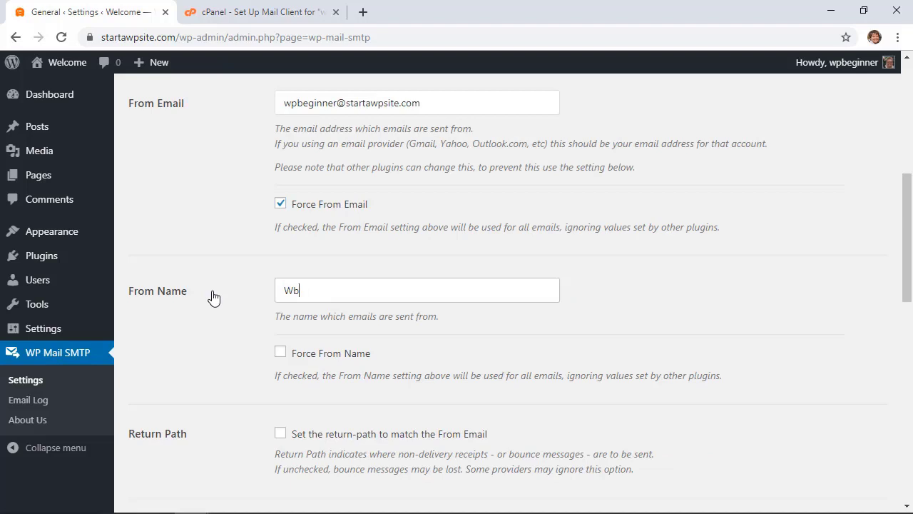
{"action": "type", "text": "ner"}
{"action": "scroll", "coordinate": [256, 317], "scroll_direction": "down", "scroll_amount": 1}
{"action": "left_click", "coordinate": [281, 301]}
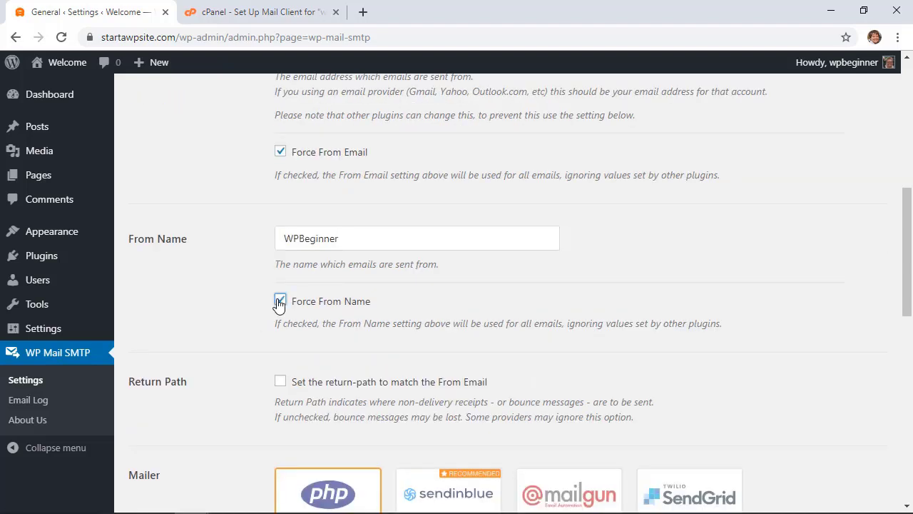
{"action": "scroll", "coordinate": [216, 314], "scroll_direction": "down", "scroll_amount": 2}
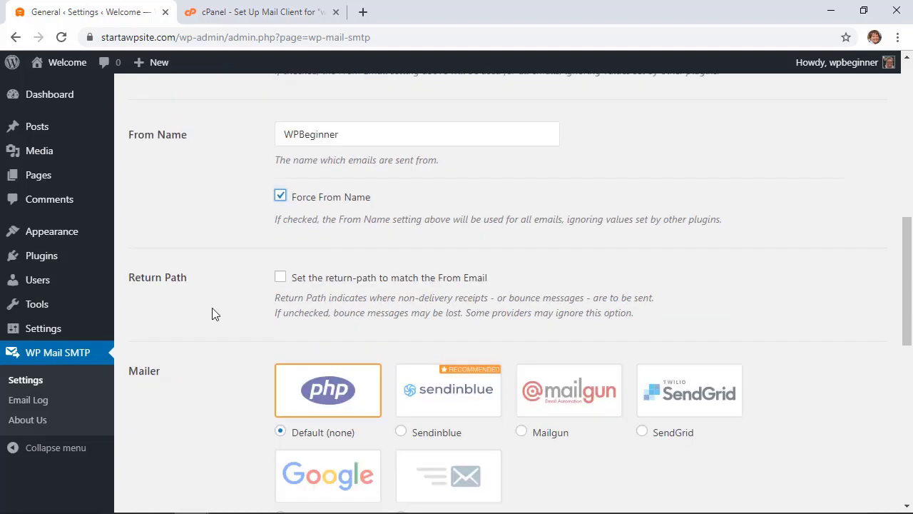
{"action": "left_click", "coordinate": [280, 277]}
Choose Other SMTP as the mailer and focus the empty SMTP Host field
{"action": "scroll", "coordinate": [214, 284], "scroll_direction": "down", "scroll_amount": 2}
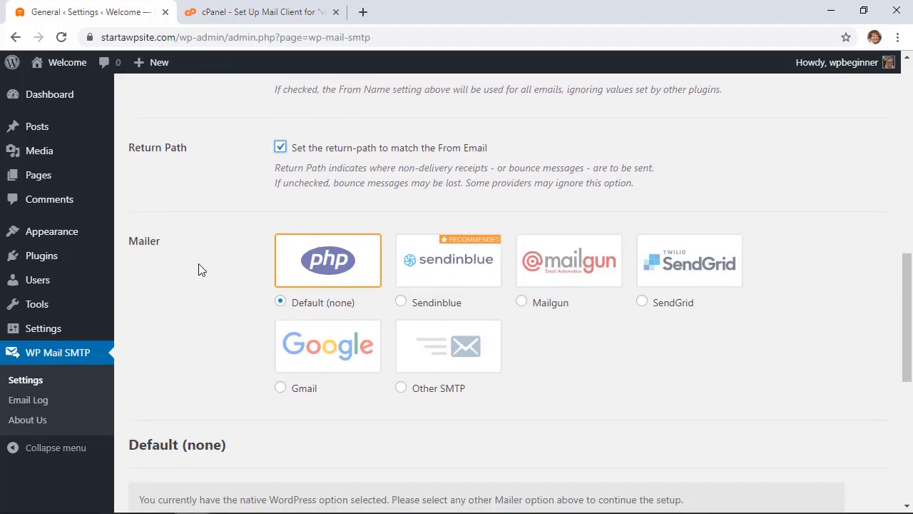
{"action": "scroll", "coordinate": [165, 286], "scroll_direction": "down", "scroll_amount": 1}
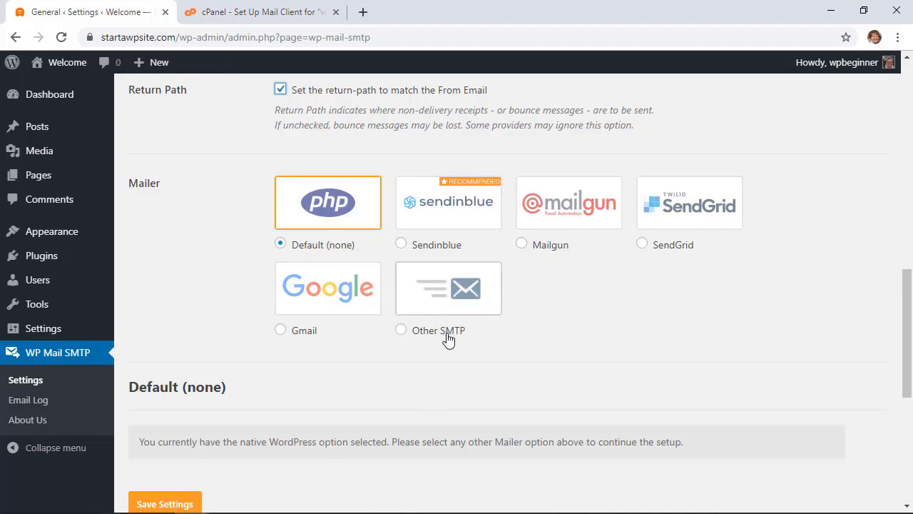
{"action": "left_click", "coordinate": [401, 332]}
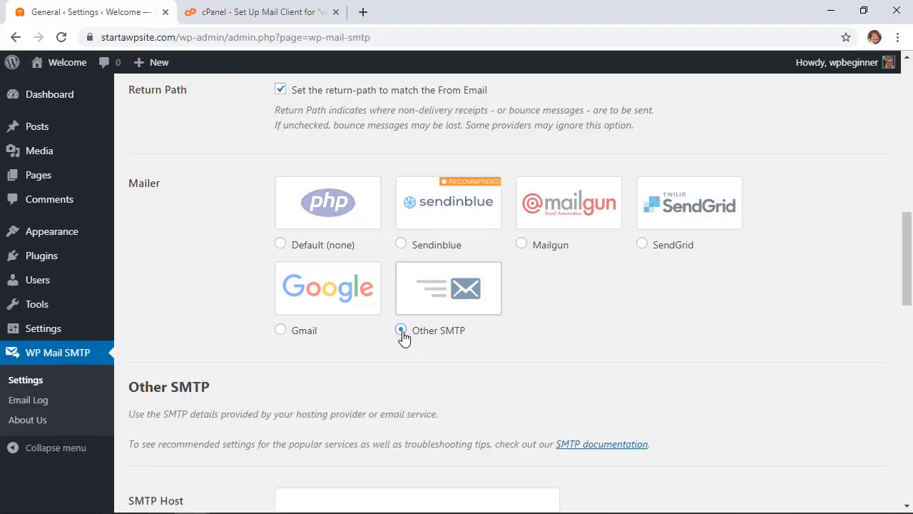
{"action": "scroll", "coordinate": [497, 337], "scroll_direction": "down", "scroll_amount": 3}
{"action": "scroll", "coordinate": [496, 335], "scroll_direction": "down", "scroll_amount": 2}
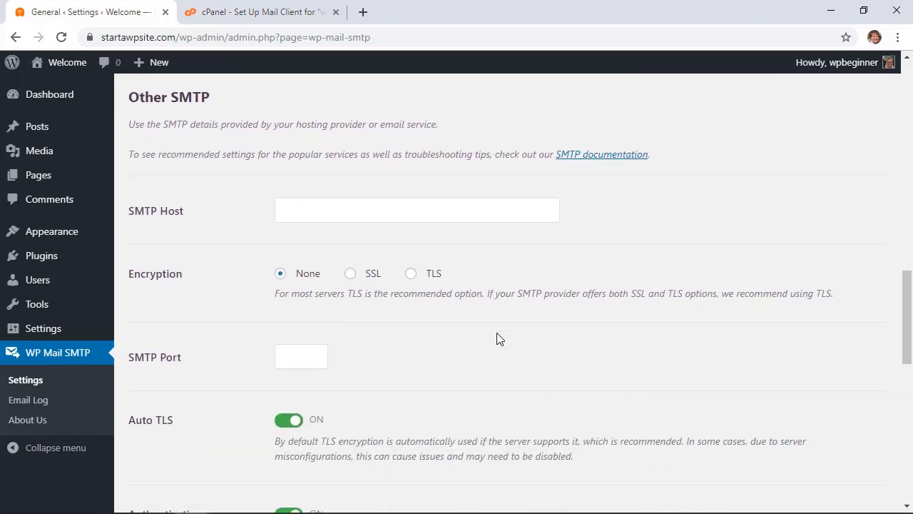
{"action": "left_click", "coordinate": [342, 212]}
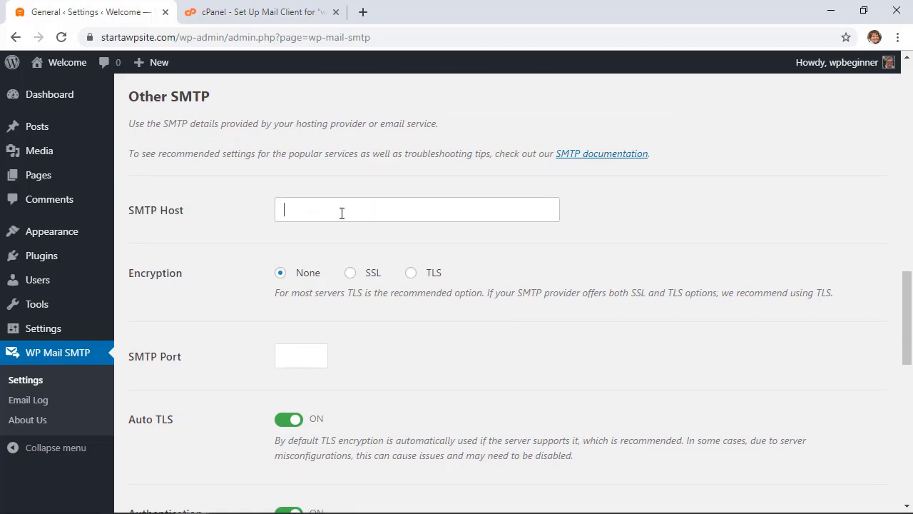
Copy the outgoing server hostname from Bluehost's manual mail settings
{"action": "left_click", "coordinate": [243, 20]}
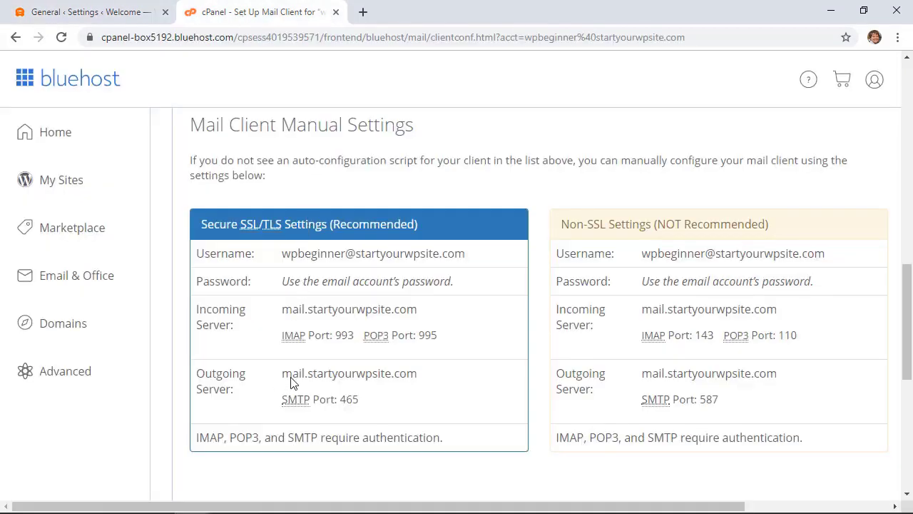
{"action": "left_click_drag", "start_coordinate": [420, 380], "coordinate": [284, 372]}
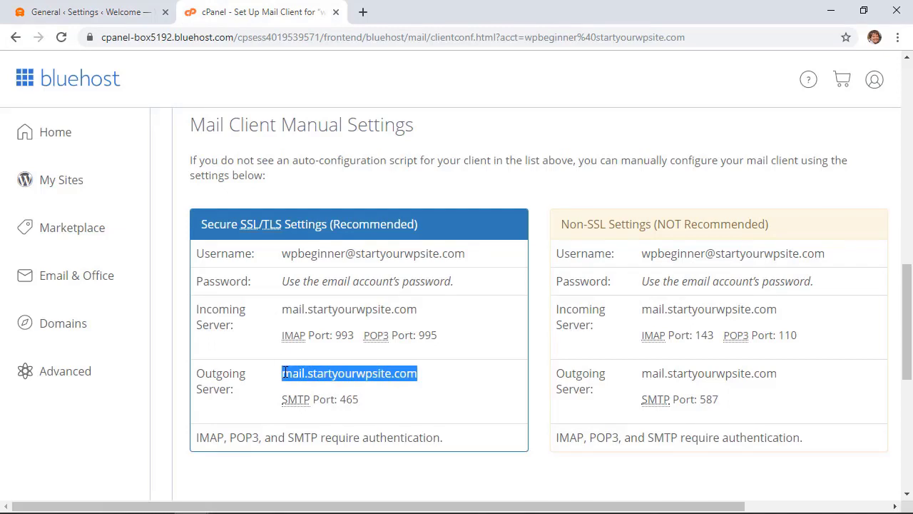
{"action": "right_click", "coordinate": [284, 372]}
{"action": "left_click", "coordinate": [328, 231]}
Paste the mail server hostname as SMTP Host and change the port from 587 to 465
{"action": "left_click", "coordinate": [119, 13]}
{"action": "right_click", "coordinate": [312, 212]}
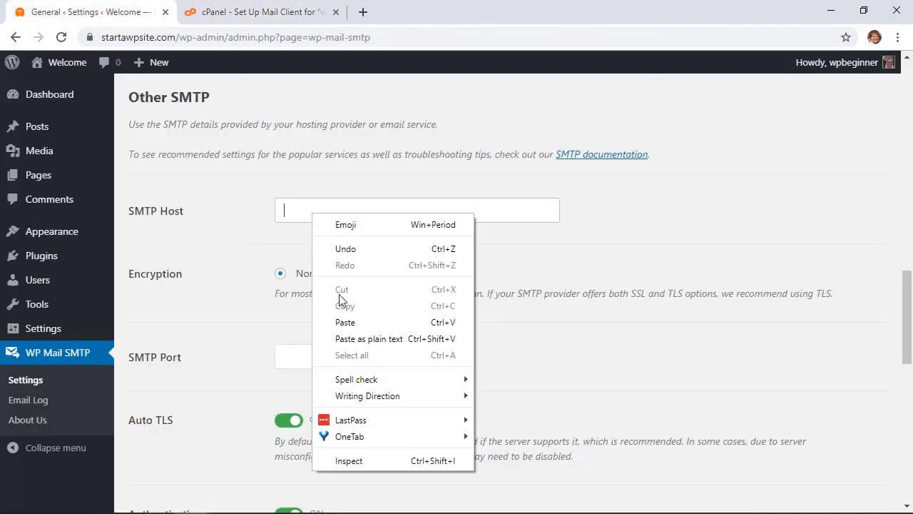
{"action": "left_click", "coordinate": [336, 322]}
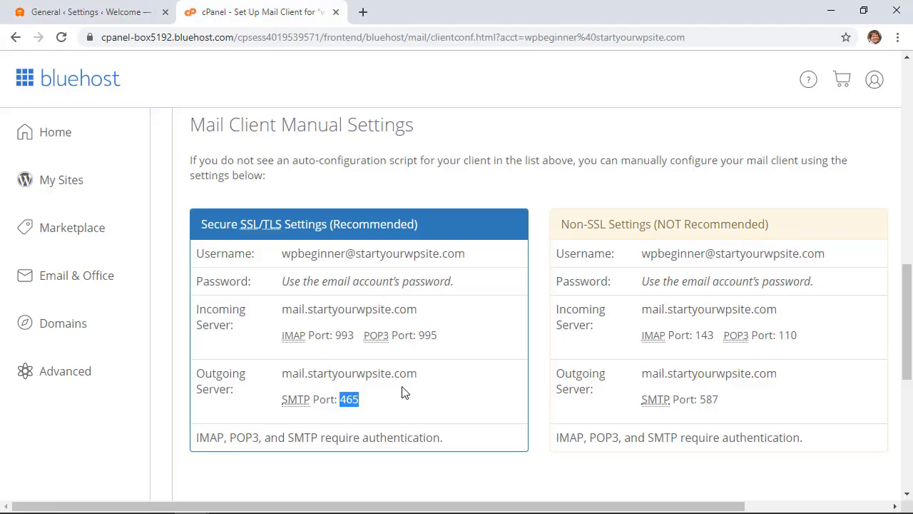
{"action": "left_click", "coordinate": [119, 20]}
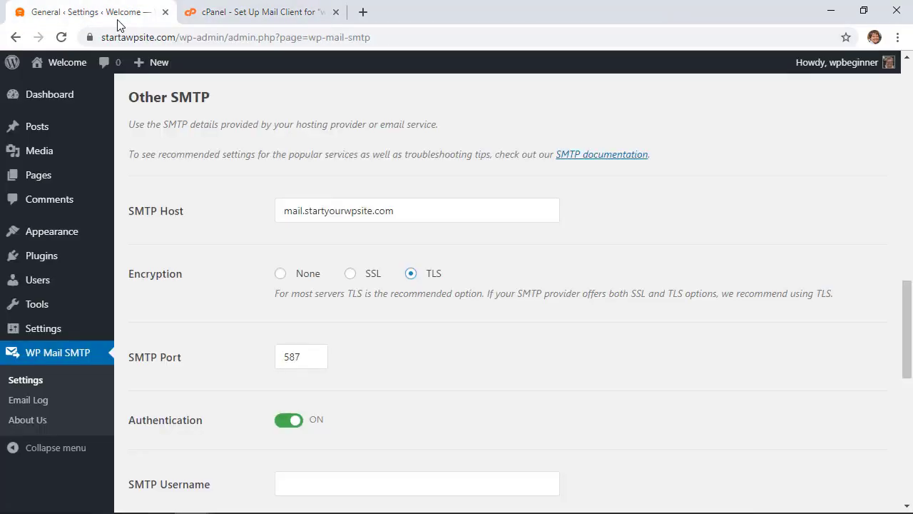
{"action": "left_click", "coordinate": [308, 357]}
{"action": "left_click_drag", "start_coordinate": [309, 357], "coordinate": [264, 356]}
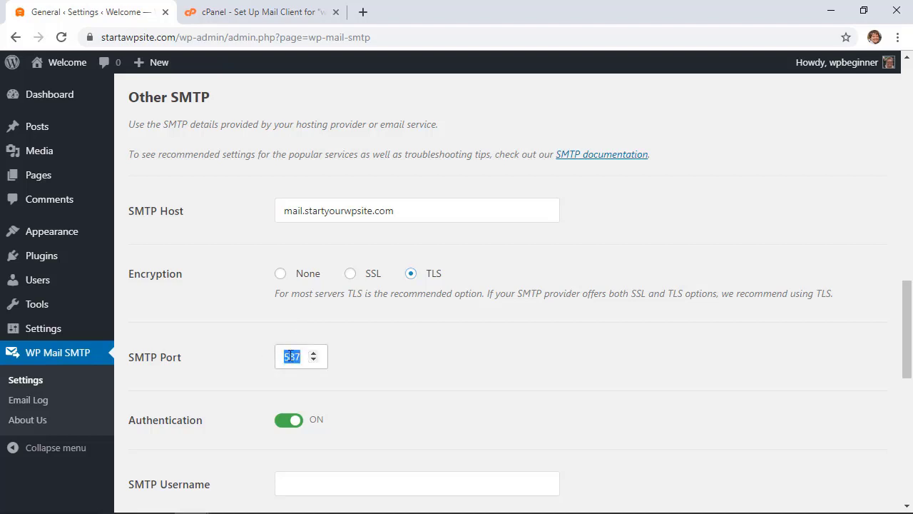
{"action": "right_click", "coordinate": [290, 357]}
{"action": "left_click", "coordinate": [322, 133]}
Enter the SMTP username and paste the mail account password
{"action": "scroll", "coordinate": [422, 416], "scroll_direction": "down", "scroll_amount": 3}
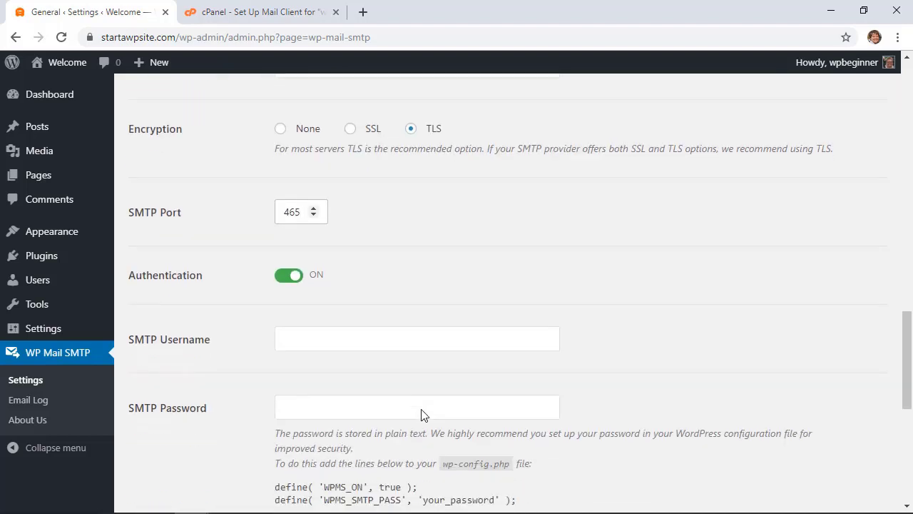
{"action": "left_click", "coordinate": [306, 250]}
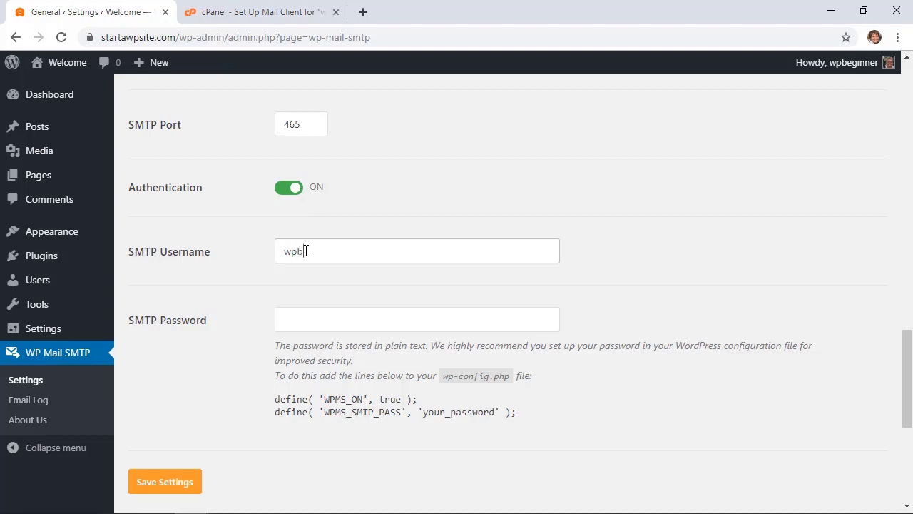
{"action": "left_click", "coordinate": [316, 314]}
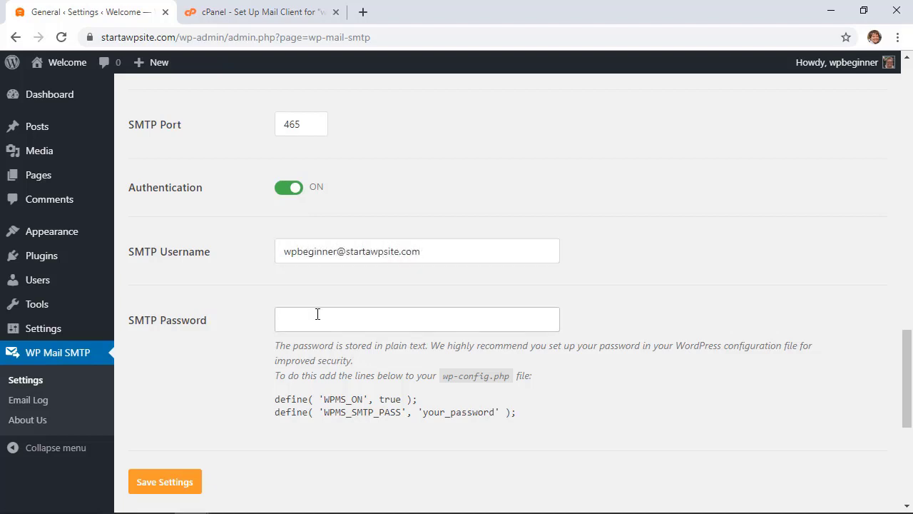
{"action": "right_click", "coordinate": [311, 322]}
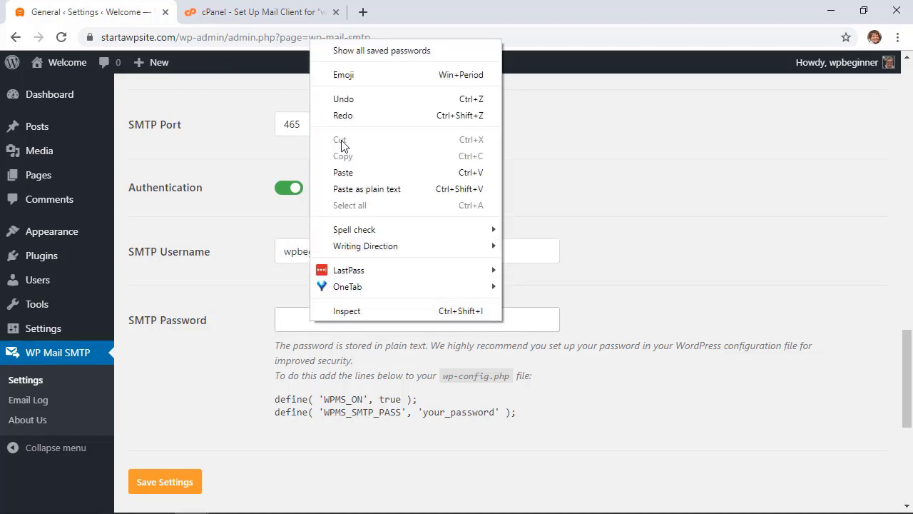
{"action": "left_click", "coordinate": [343, 174]}
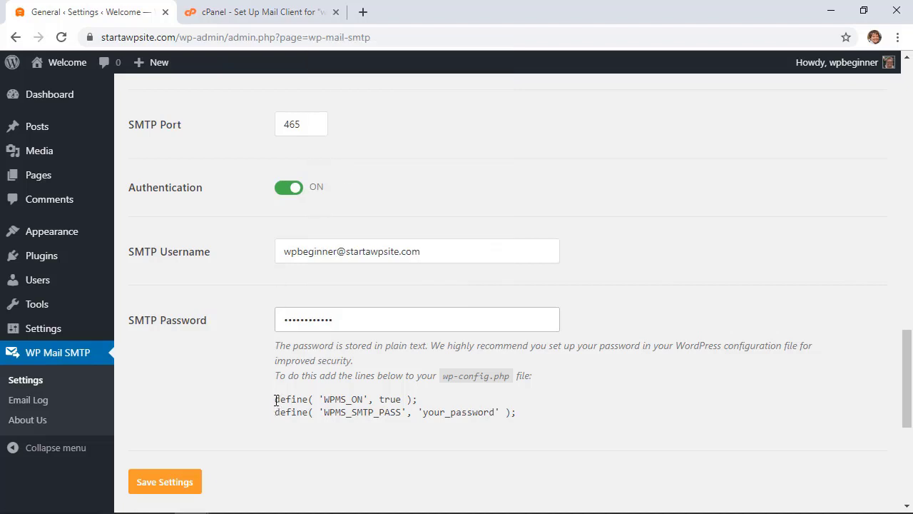
Copy the two define() lines shown below the password field
{"action": "left_click_drag", "start_coordinate": [276, 400], "coordinate": [269, 399]}
{"action": "left_click", "coordinate": [521, 424]}
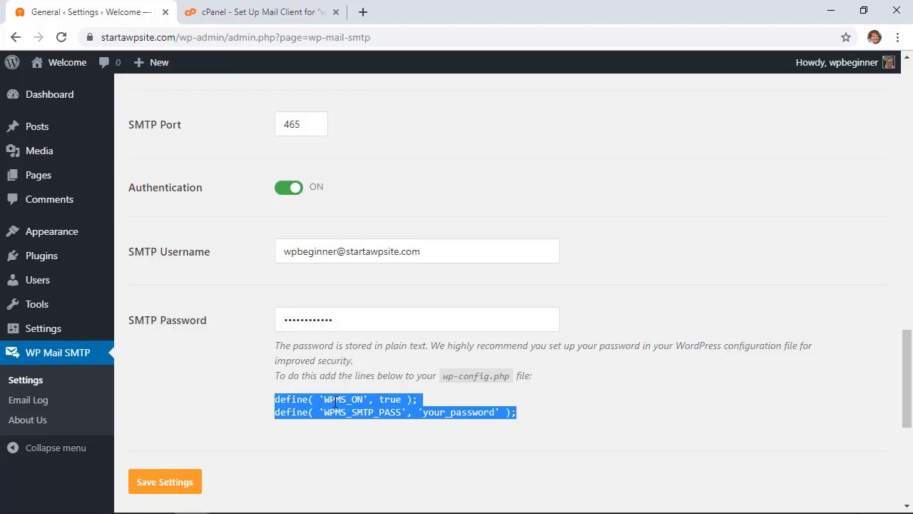
{"action": "right_click", "coordinate": [336, 402]}
{"action": "left_click", "coordinate": [366, 261]}
Save the WP Mail SMTP settings and send a test HTML email from the Email Test tab
{"action": "left_click", "coordinate": [153, 484]}
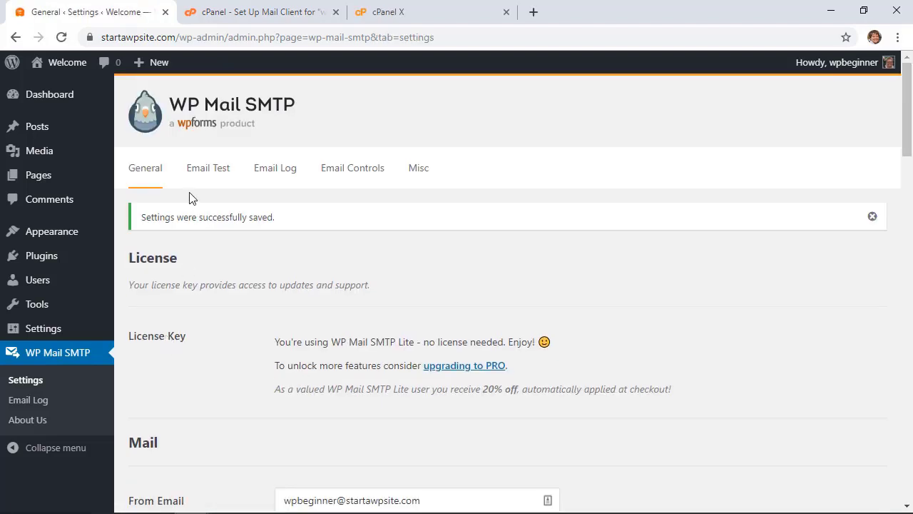
{"action": "left_click", "coordinate": [198, 169]}
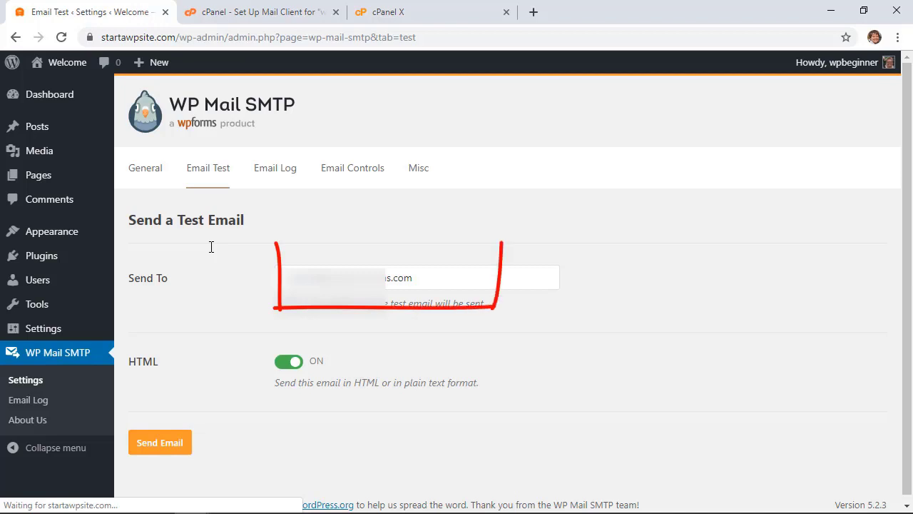
{"action": "left_click", "coordinate": [161, 444]}
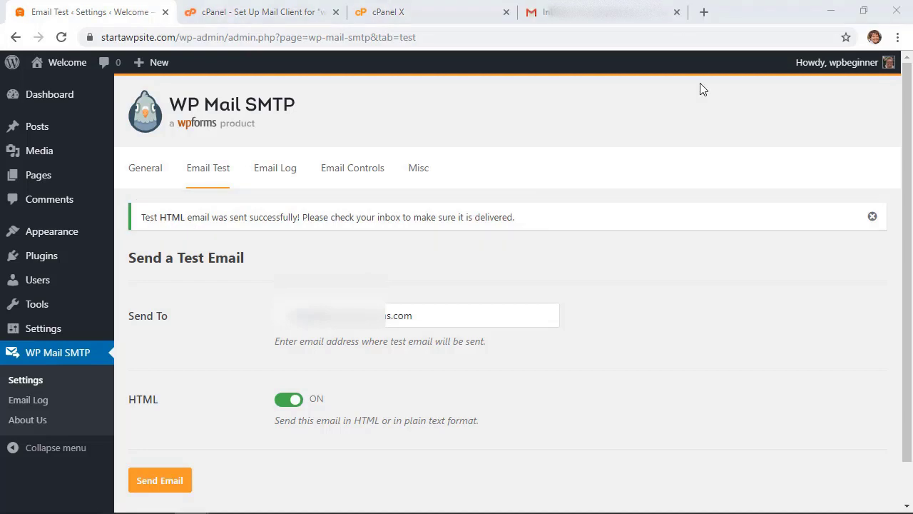
{"action": "left_click", "coordinate": [677, 12]}
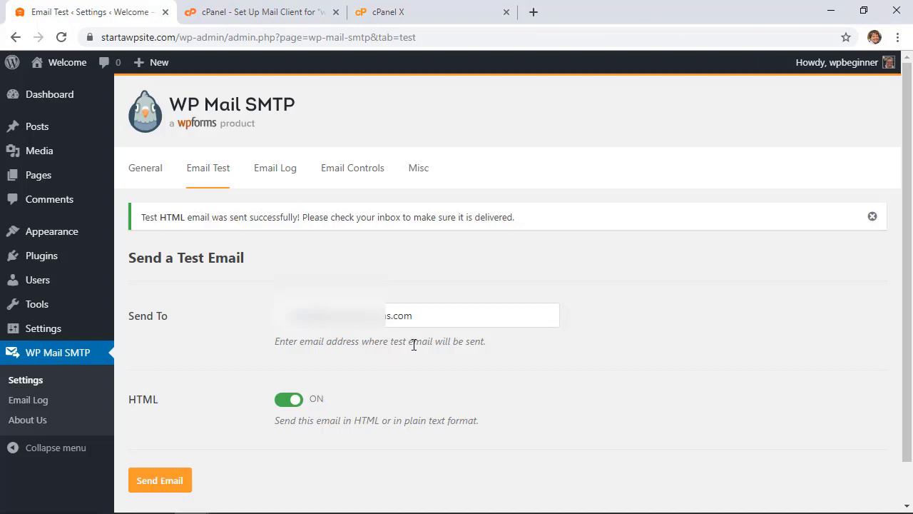
Copy the WPMS_ON and WPMS_SMTP_PASS define() lines from the General settings page
{"action": "left_click", "coordinate": [145, 169]}
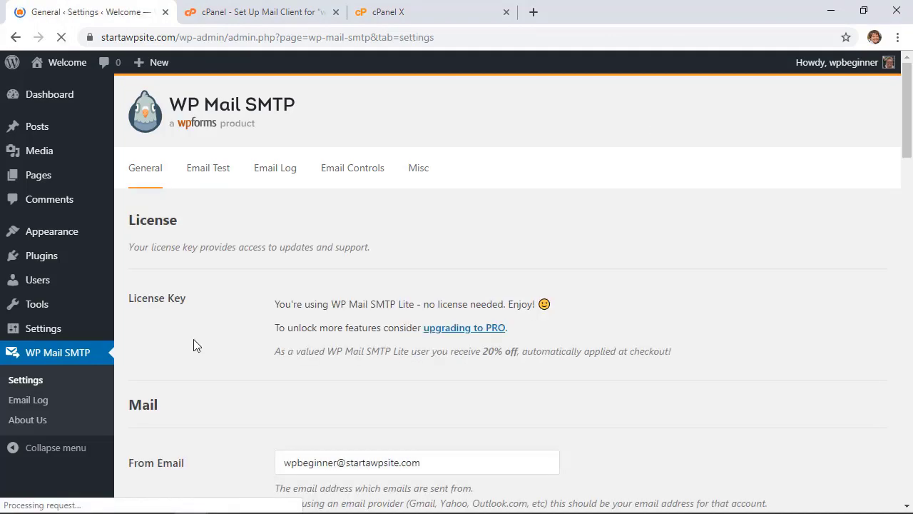
{"action": "scroll", "coordinate": [194, 339], "scroll_direction": "down", "scroll_amount": 20}
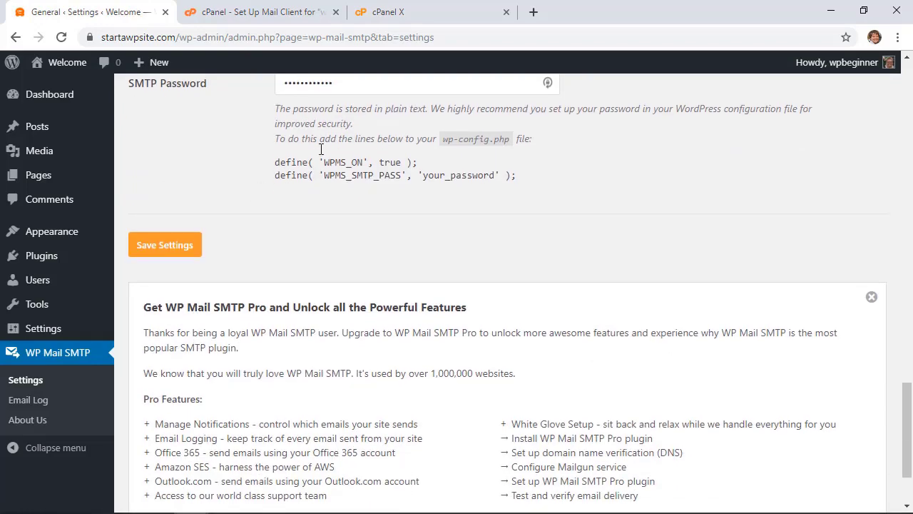
{"action": "left_click_drag", "start_coordinate": [275, 163], "coordinate": [519, 177]}
{"action": "scroll", "coordinate": [520, 176], "scroll_direction": "up", "scroll_amount": 2}
{"action": "right_click", "coordinate": [450, 292]}
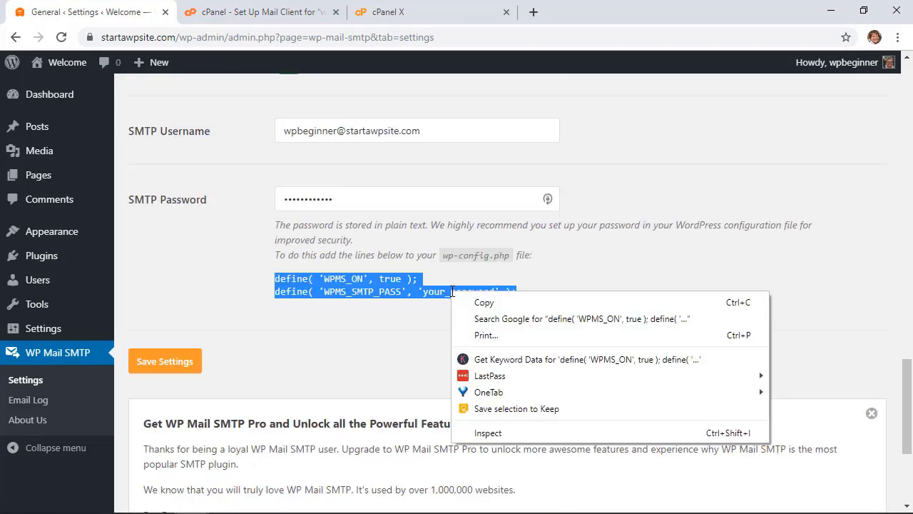
{"action": "left_click", "coordinate": [468, 306]}
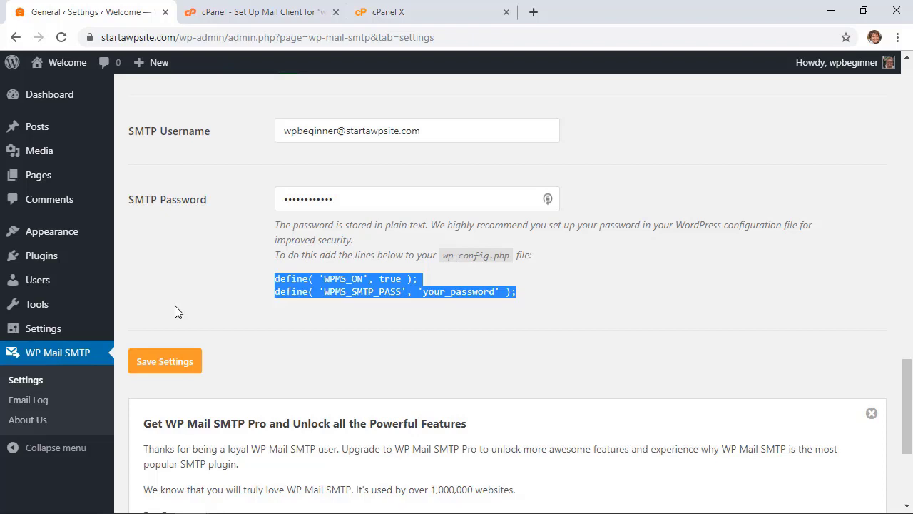
Paste the define() lines on a new line after line 323 of Twenty Nineteen's functions.php
{"action": "mouse_move", "coordinate": [42, 232]}
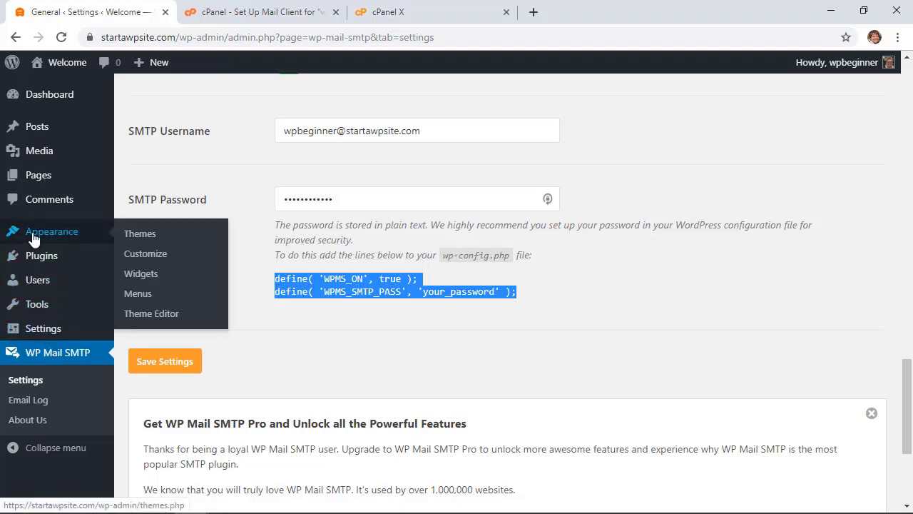
{"action": "left_click", "coordinate": [142, 313]}
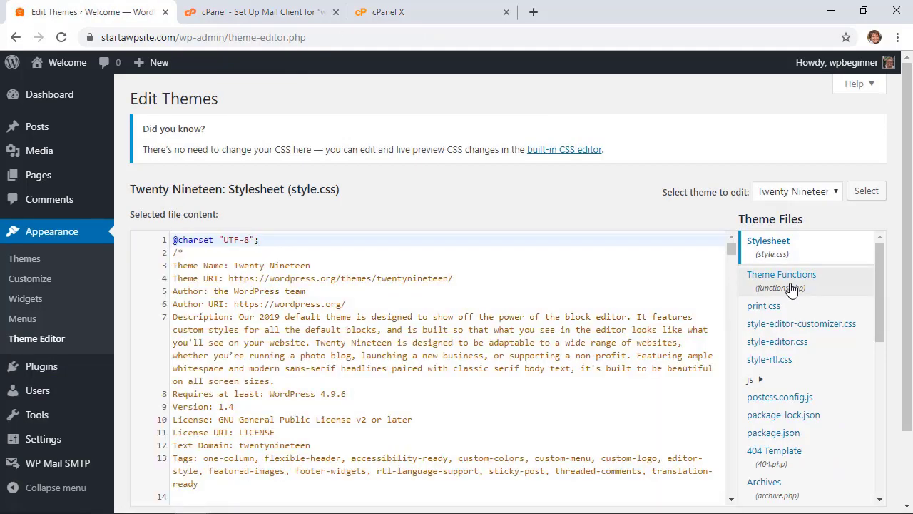
{"action": "left_click", "coordinate": [785, 284]}
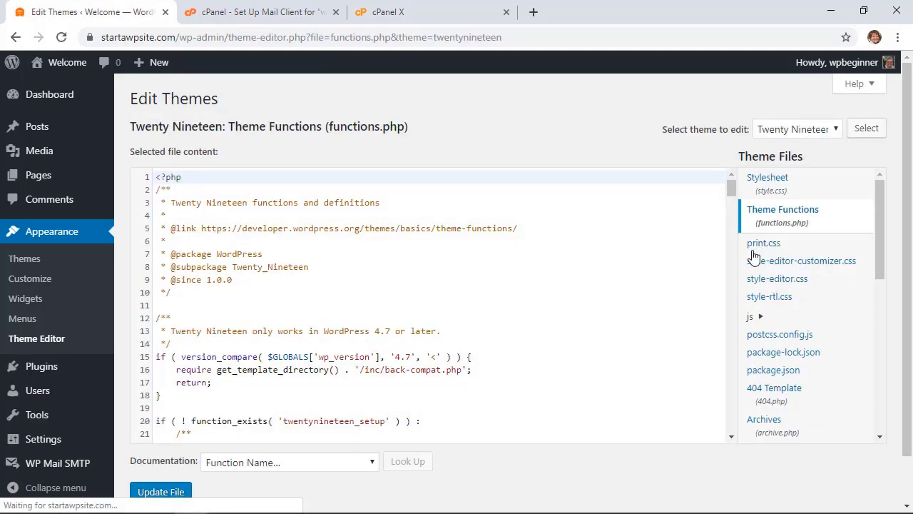
{"action": "left_click_drag", "start_coordinate": [733, 191], "coordinate": [742, 499]}
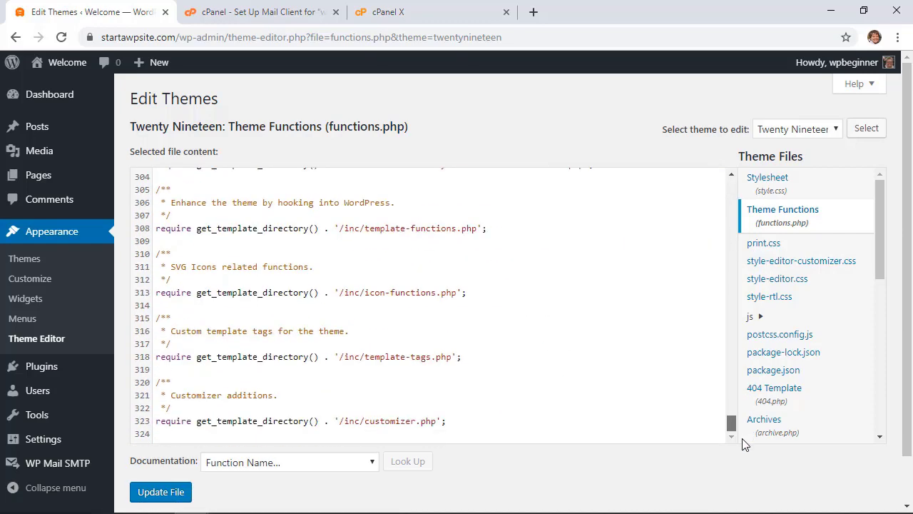
{"action": "left_click", "coordinate": [469, 428]}
{"action": "left_click", "coordinate": [459, 421]}
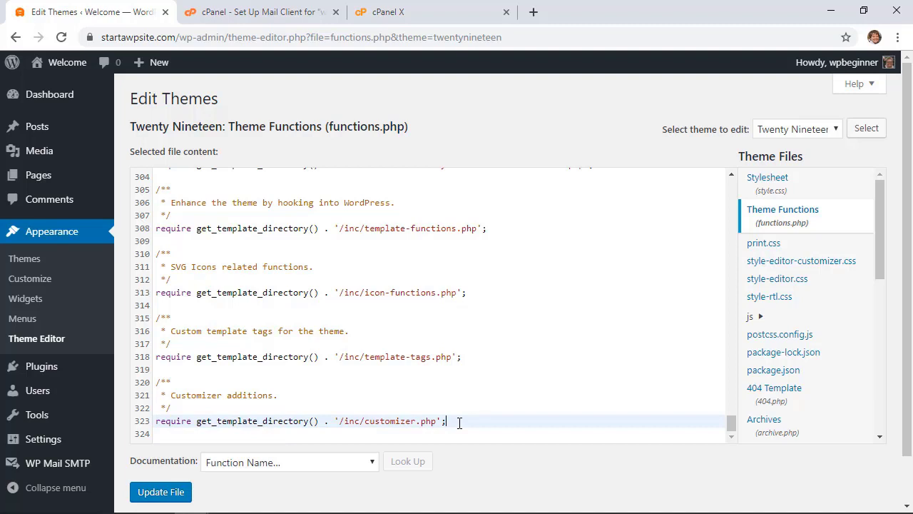
{"action": "key", "text": "Return"}
{"action": "key", "text": "Return"}
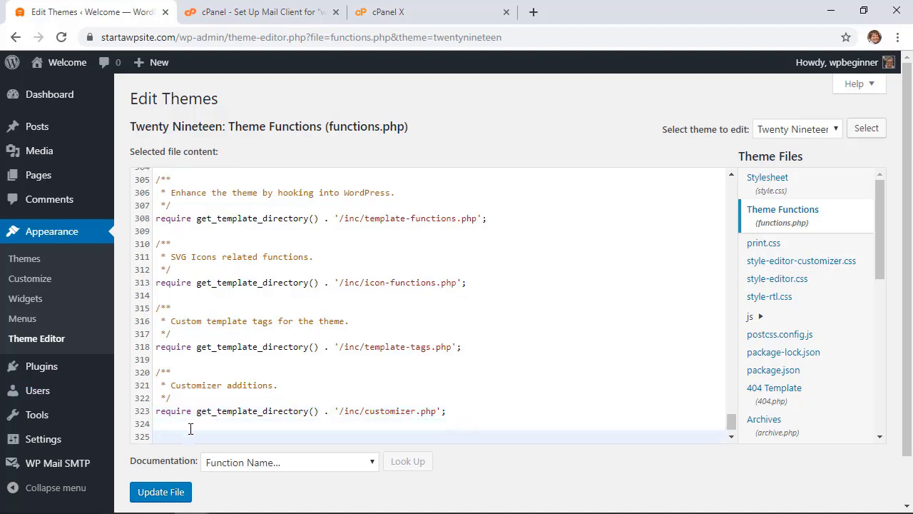
{"action": "right_click", "coordinate": [189, 435]}
{"action": "left_click", "coordinate": [222, 288]}
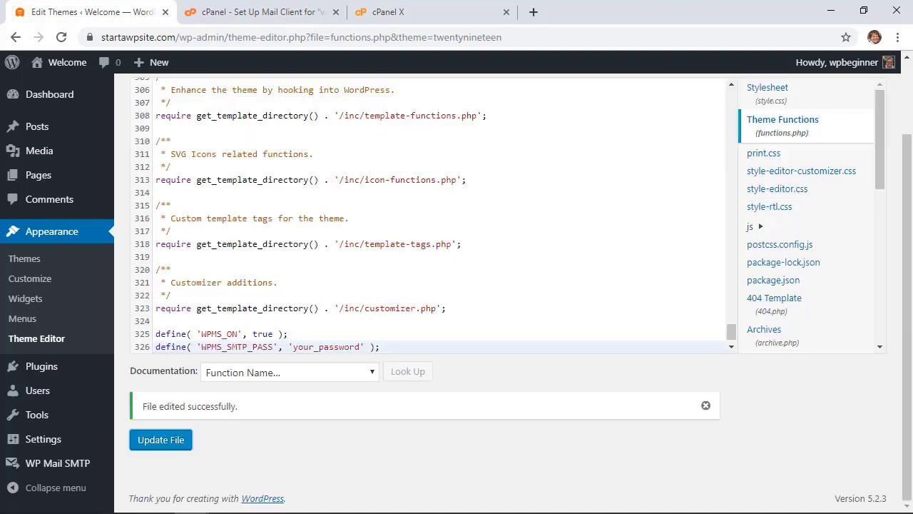
Replace the placeholder password with the real one and update functions.php
{"action": "left_click_drag", "start_coordinate": [361, 347], "coordinate": [295, 348]}
{"action": "key", "text": "ctrl+v"}
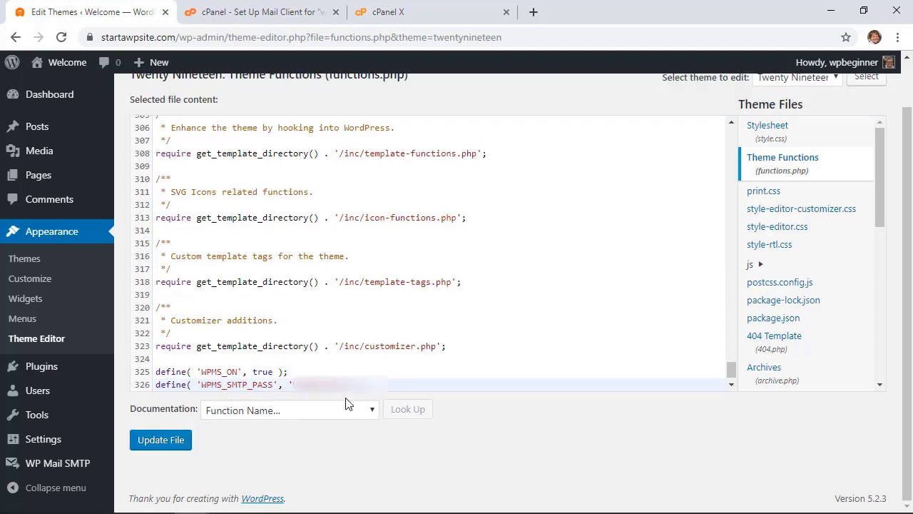
{"action": "left_click", "coordinate": [160, 440]}
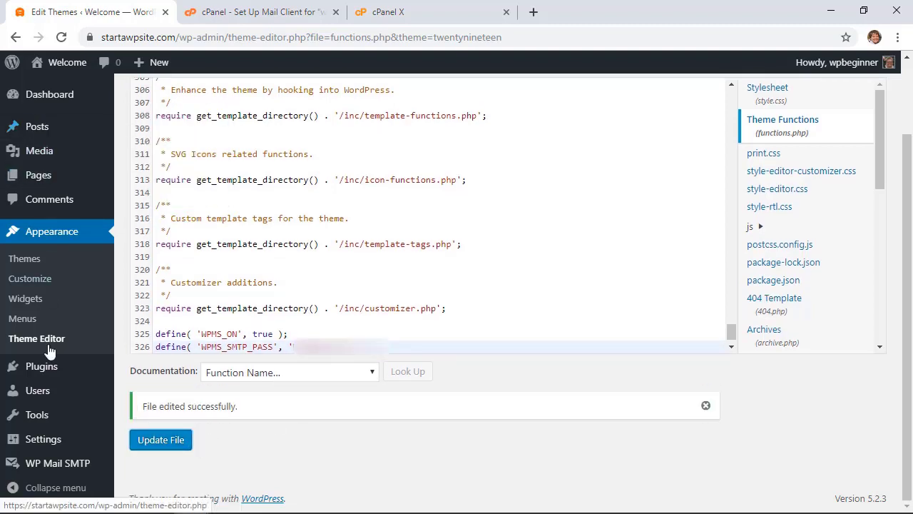
Open WP Mail SMTP Settings and scroll to SMTP Password, now defined by the WPMS_SMTP_PASS constant
{"action": "mouse_move", "coordinate": [61, 465]}
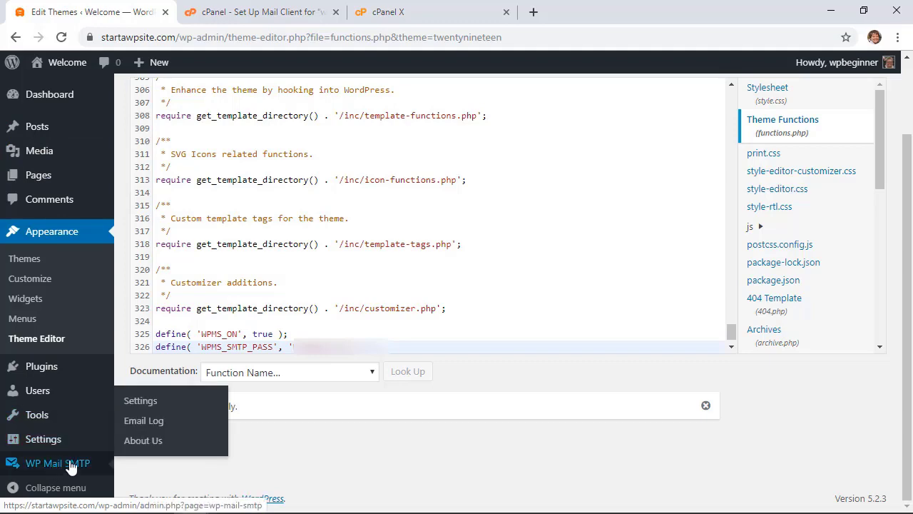
{"action": "left_click", "coordinate": [139, 403]}
{"action": "scroll", "coordinate": [259, 342], "scroll_direction": "down", "scroll_amount": 10}
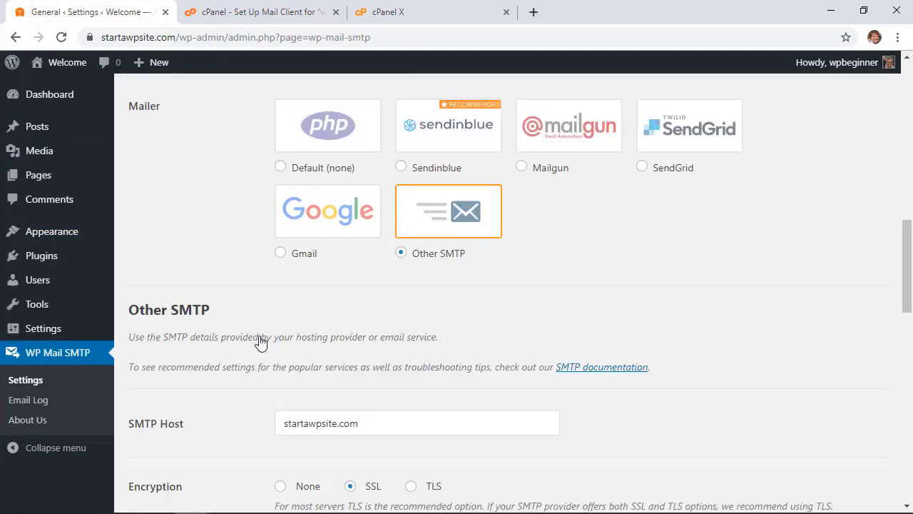
{"action": "scroll", "coordinate": [259, 343], "scroll_direction": "down", "scroll_amount": 10}
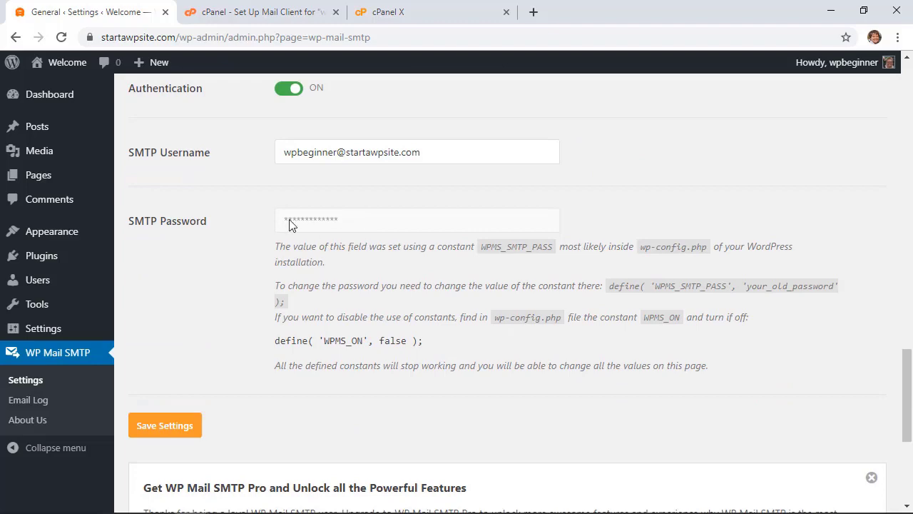